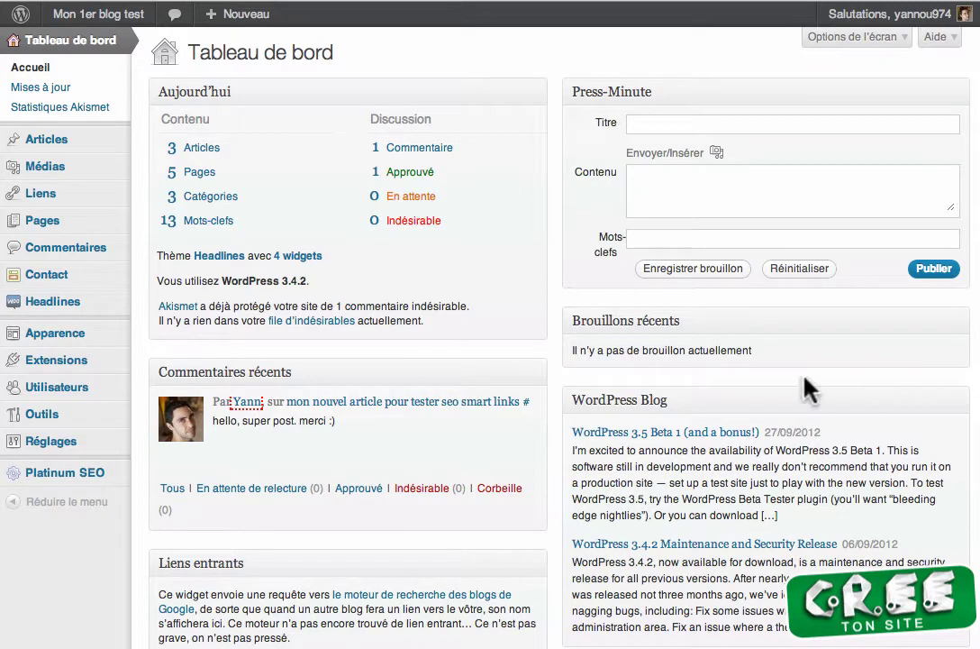
# Create a new page titled "bravo"
pyautogui.moveTo(36, 217)
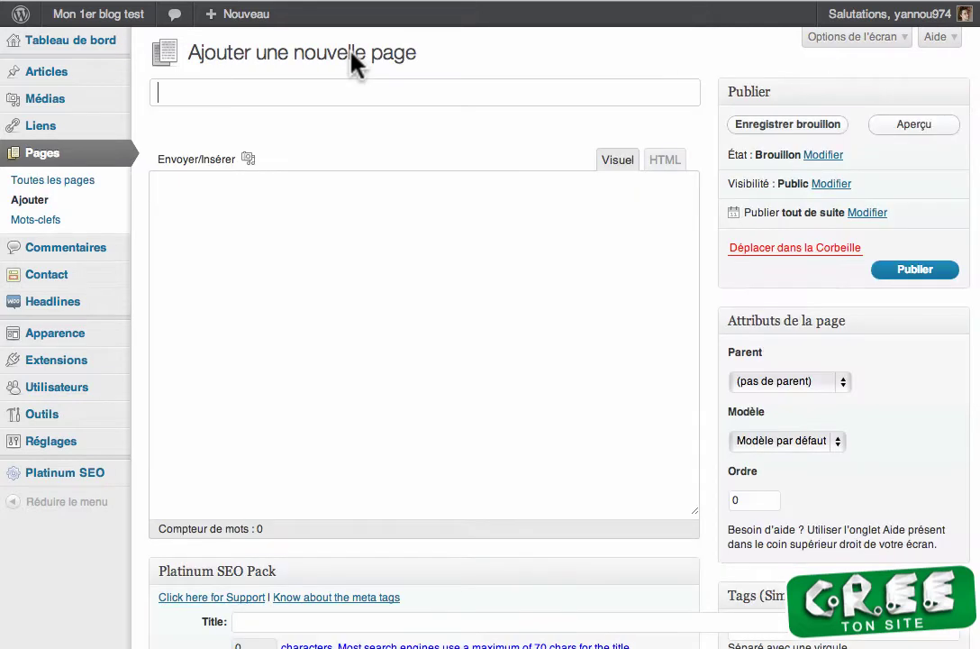
pyautogui.write('braco')
pyautogui.press('BackSpace')
pyautogui.press('BackSpace')
pyautogui.write('vo')
# Write "Felicitations vous etes sur la page de destination" as the content of the bravo page
pyautogui.click(289, 257)
pyautogui.write('Feli')
pyautogui.write('citation')
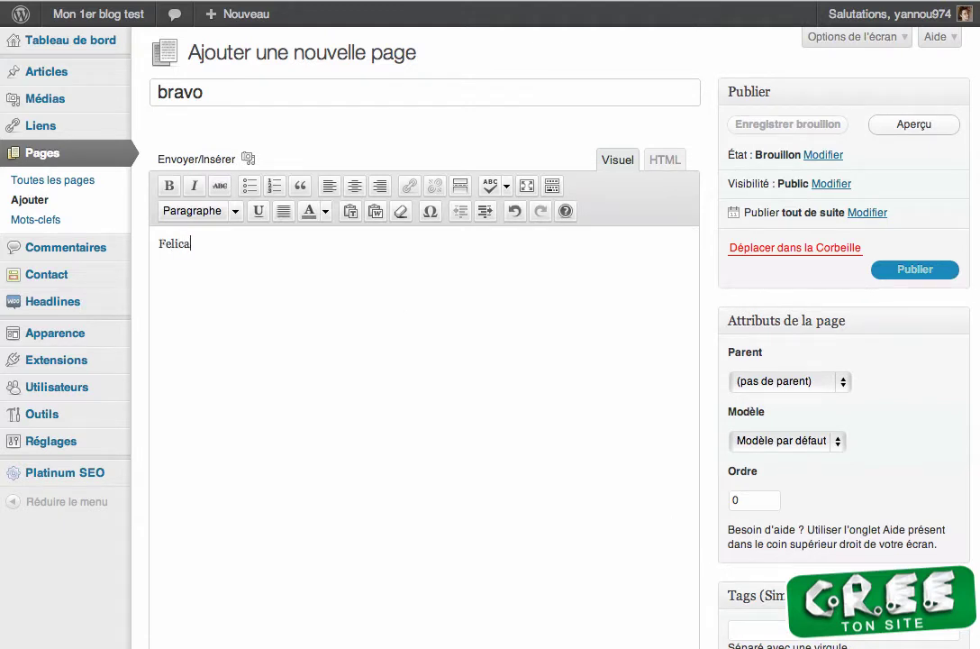
pyautogui.write('s vou')
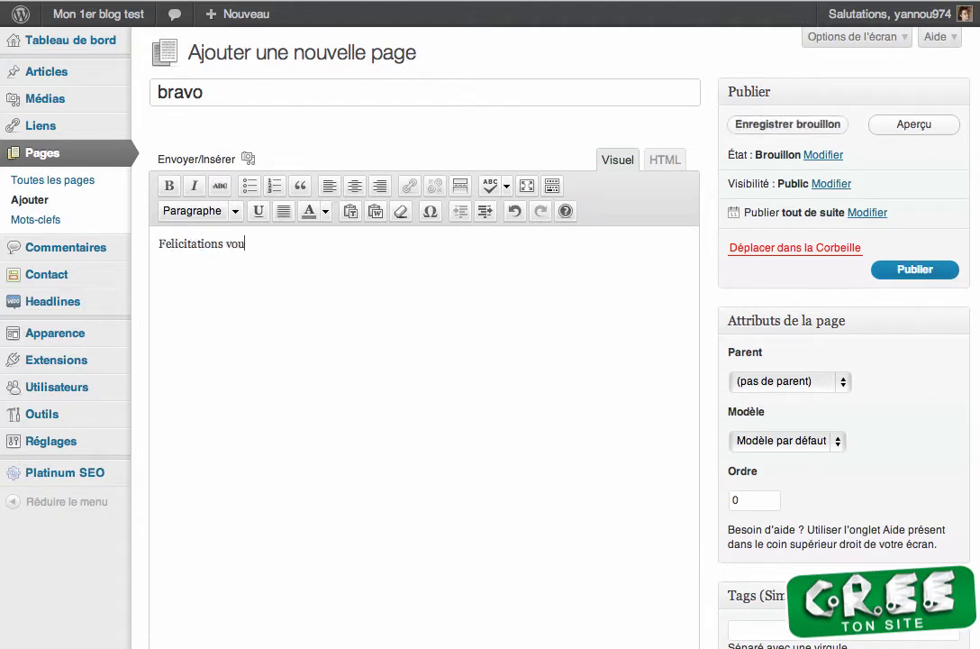
pyautogui.write('s etes s')
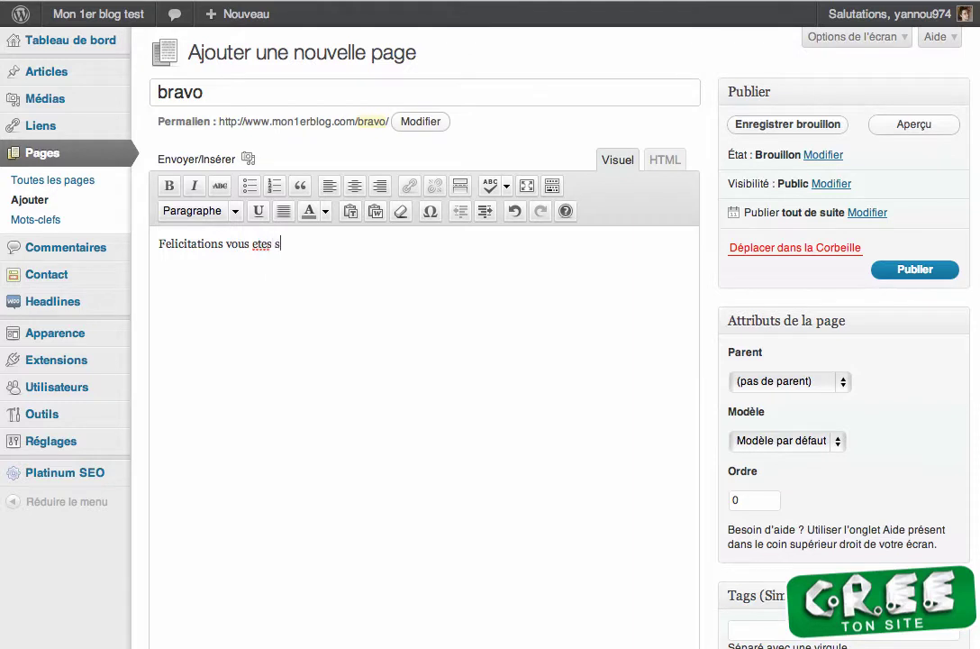
pyautogui.write('ur la page de destination')
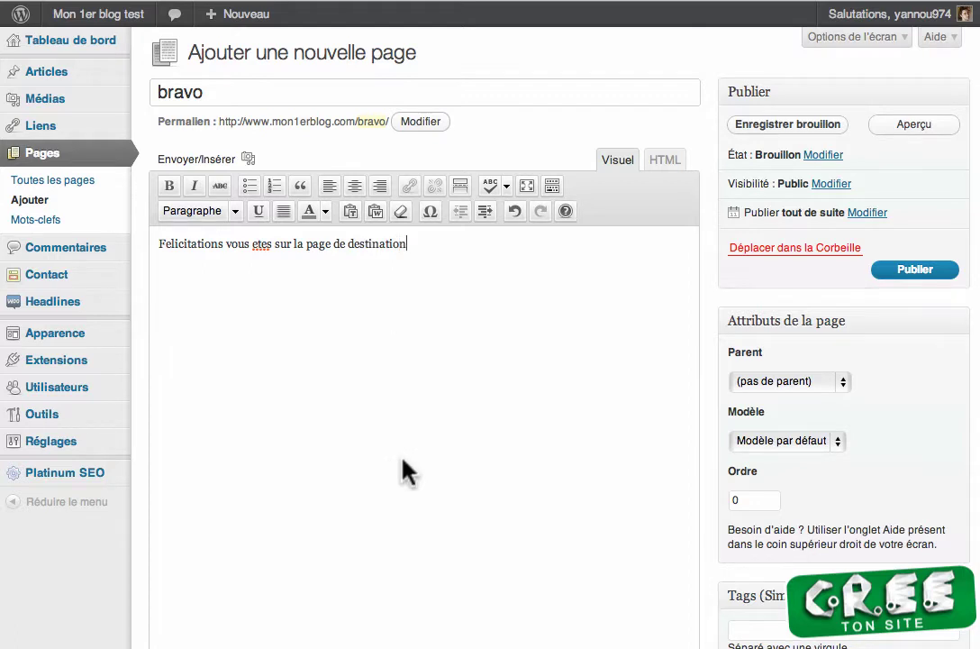
# Set the bravo page's order to 10
pyautogui.doubleClick(748, 500)
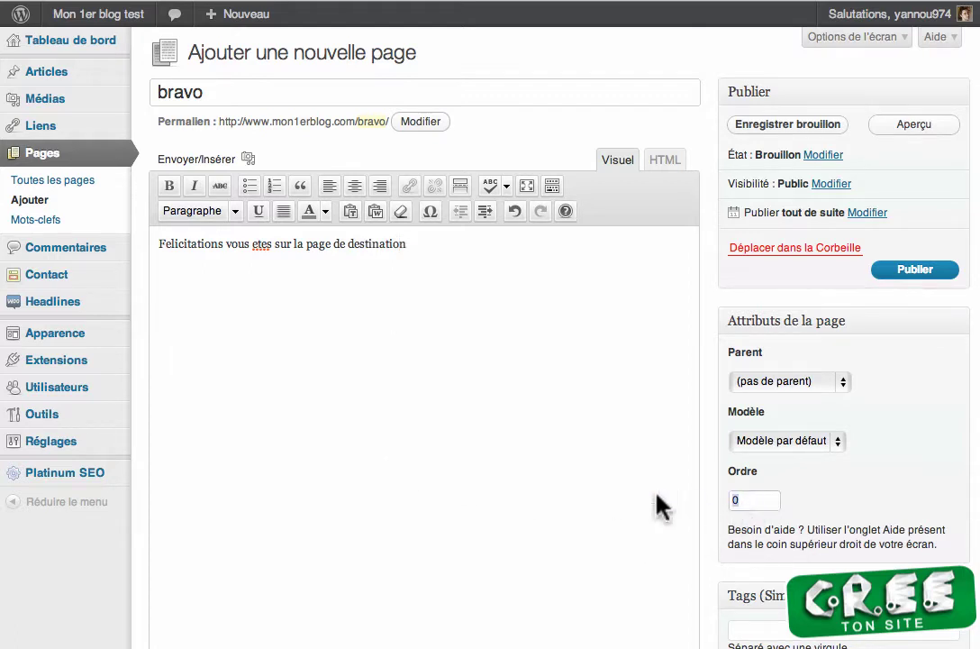
pyautogui.write('10')
pyautogui.click(816, 493)
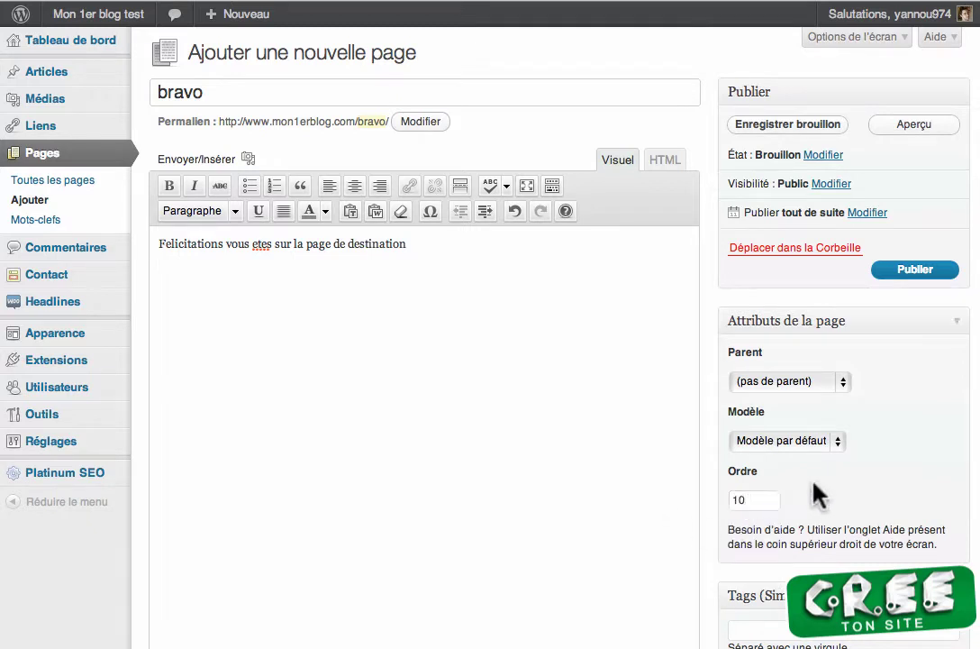
# Correct "etes" to "êtes", end the sentence with a period, and publish the bravo page
pyautogui.rightClick(262, 244)
pyautogui.click(281, 252)
pyautogui.click(652, 300)
pyautogui.write('.')
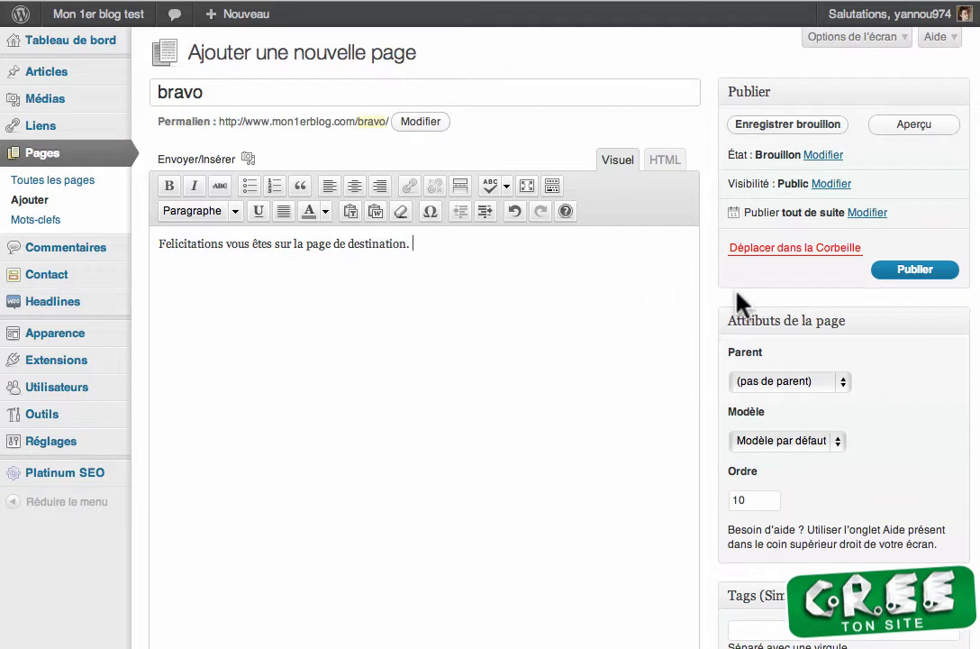
pyautogui.click(912, 271)
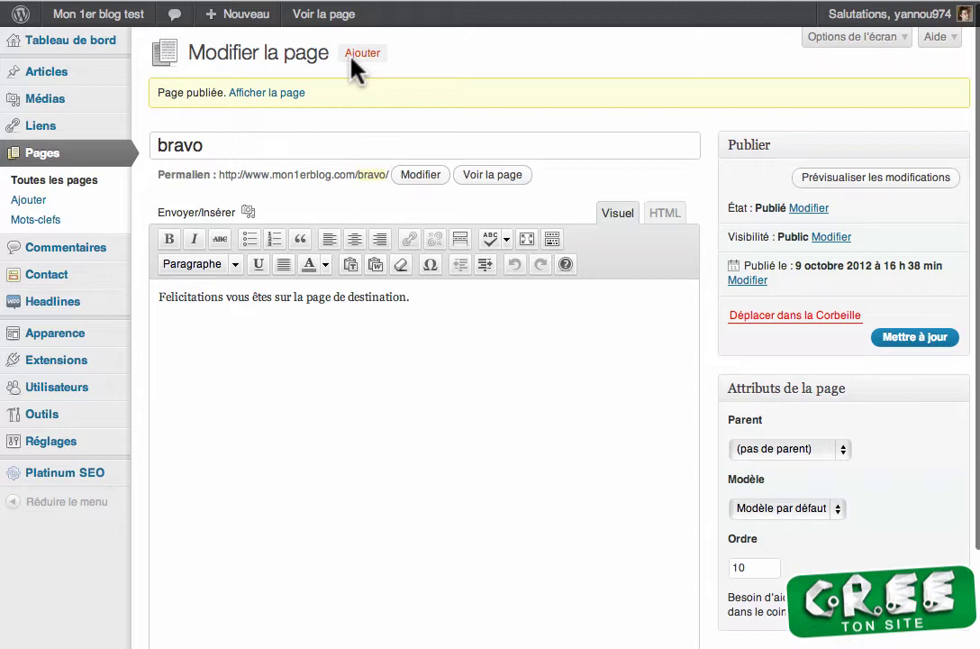
# Add another new page titled "ma 1ere page"
pyautogui.click(360, 54)
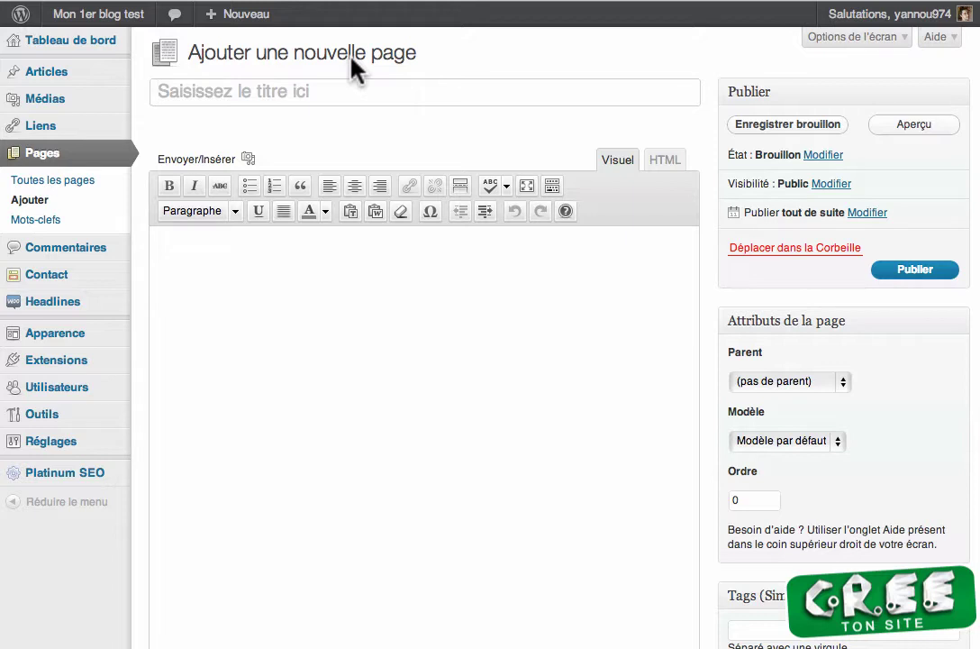
pyautogui.write('ma 1')
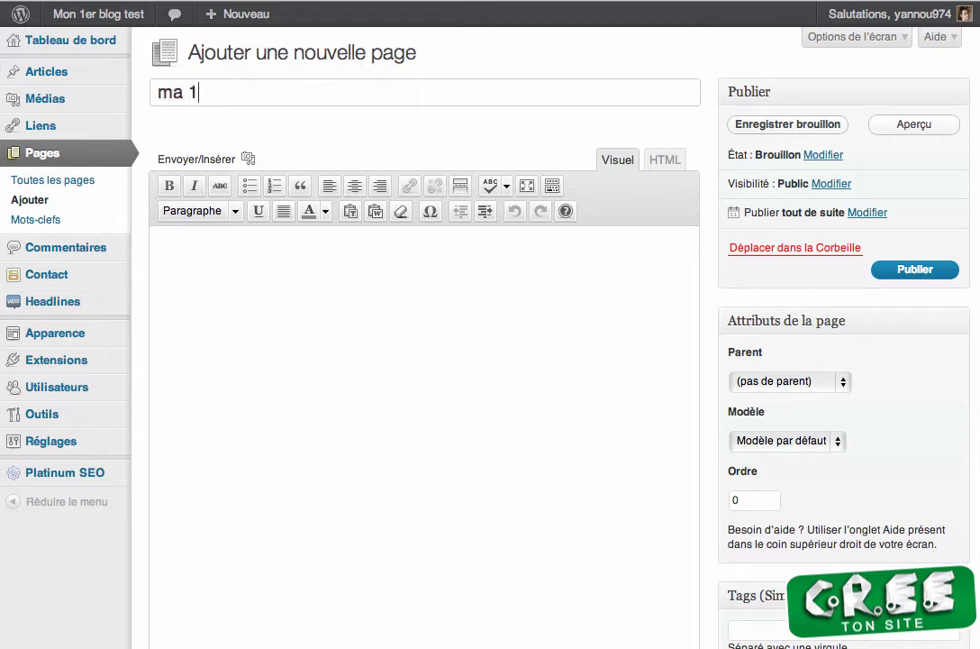
pyautogui.write('ere page')
# Write "voici ma 1ere page, tu veux cliquer sur mon lien ?" as the page content
pyautogui.press('Tab')
pyautogui.write('v')
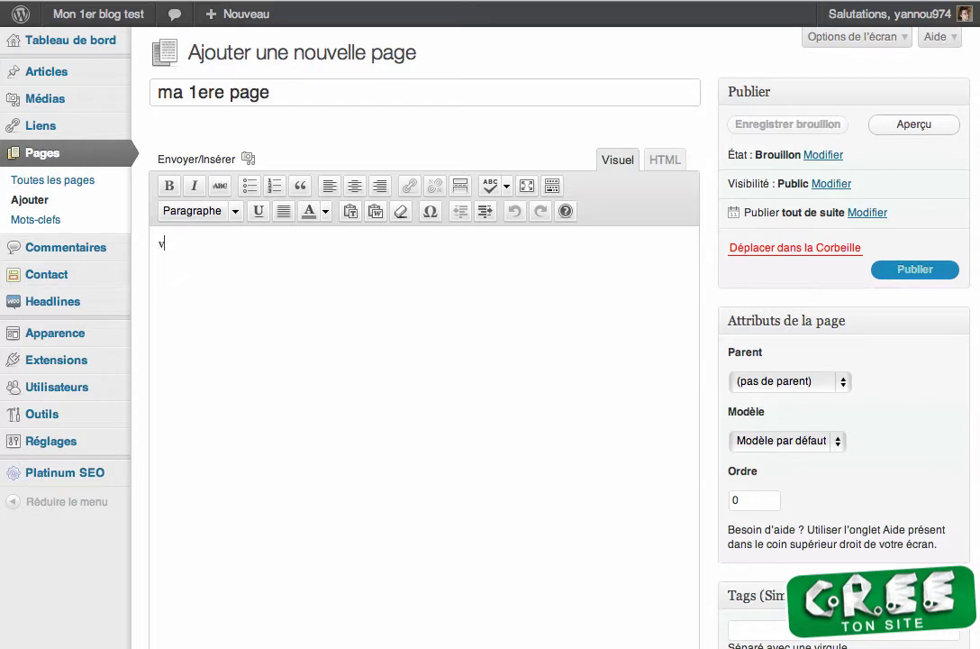
pyautogui.write('oici ma 1ere page, tu v')
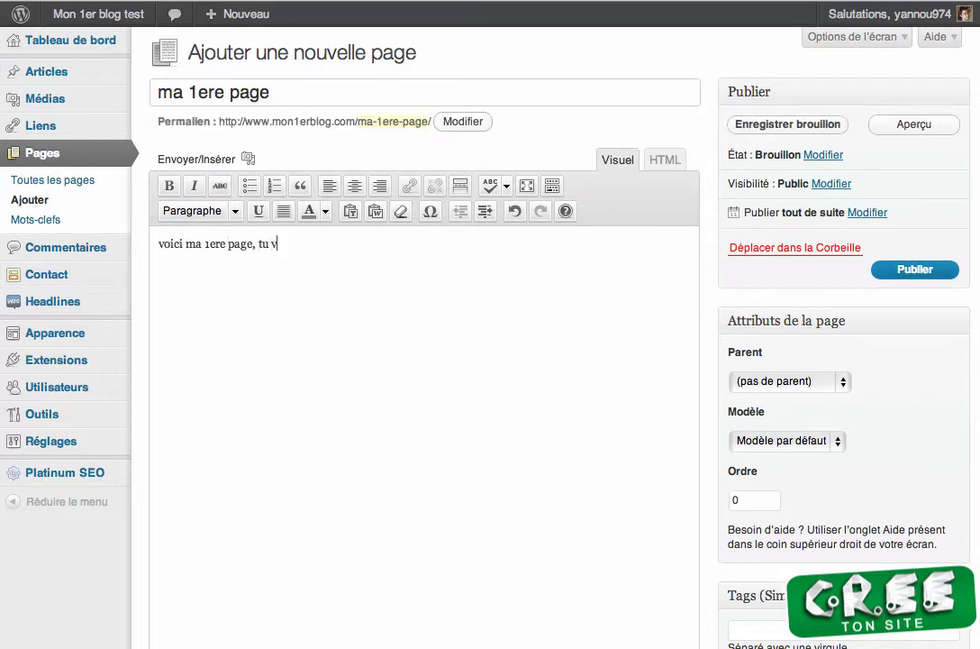
pyautogui.write('eux cliquer sur mon lien')
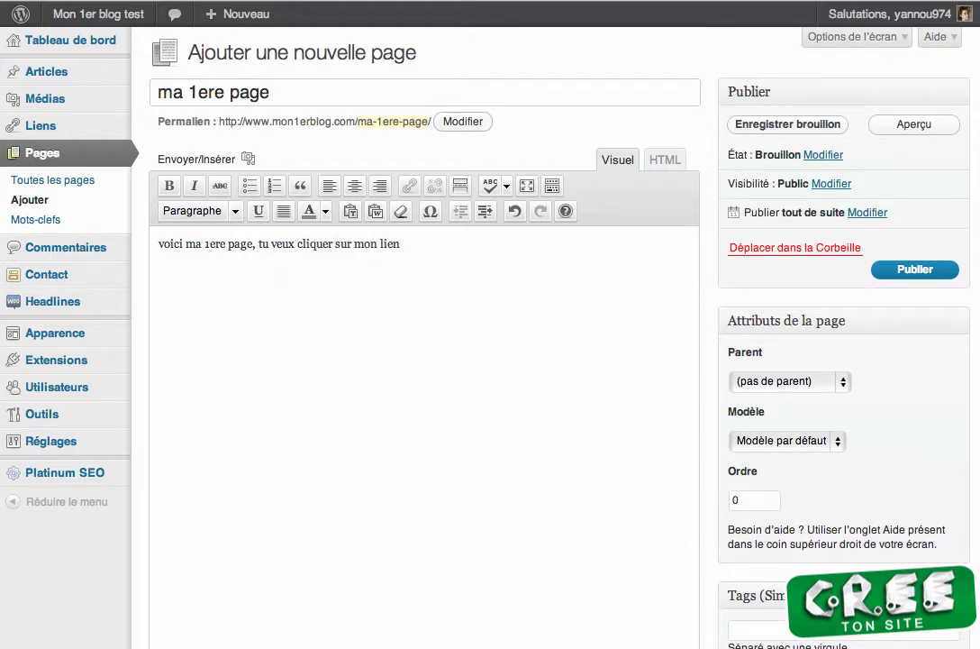
pyautogui.write(' ?')
# Link the words "mon lien" to the site's existing bravo page and publish "ma 1ere page"
pyautogui.moveTo(355, 243); pyautogui.dragTo(404, 245)
pyautogui.scroll(-1, 402, 230)
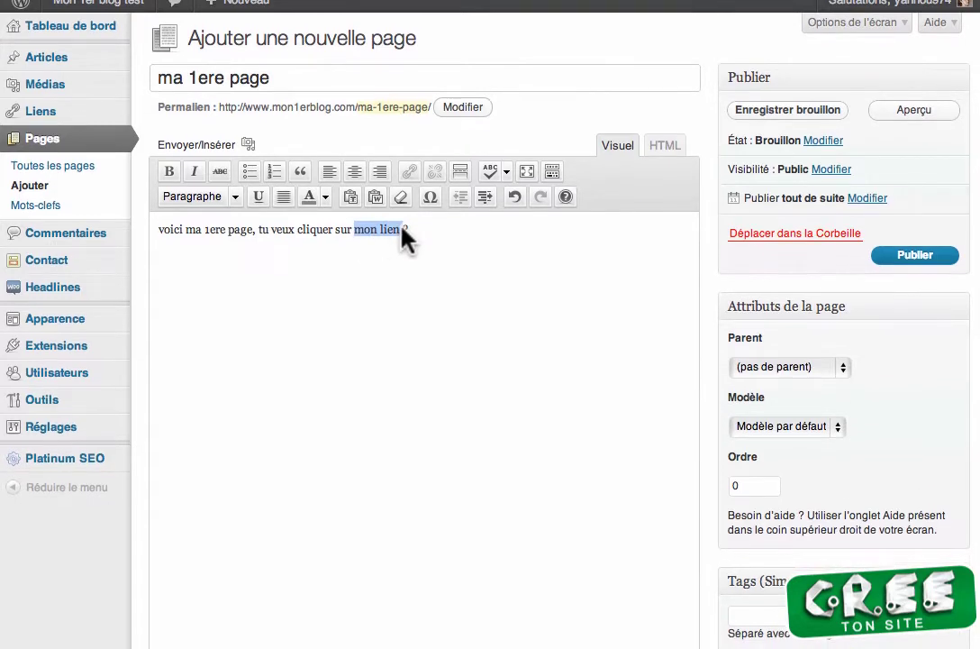
pyautogui.scroll(-5, 404, 207)
pyautogui.click(409, 44)
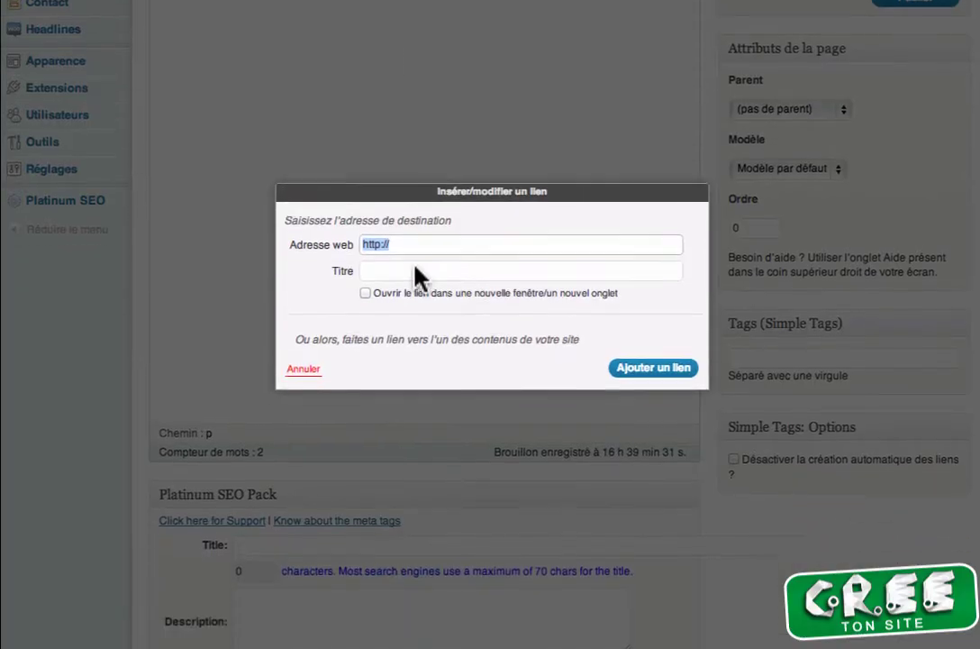
pyautogui.click(459, 313)
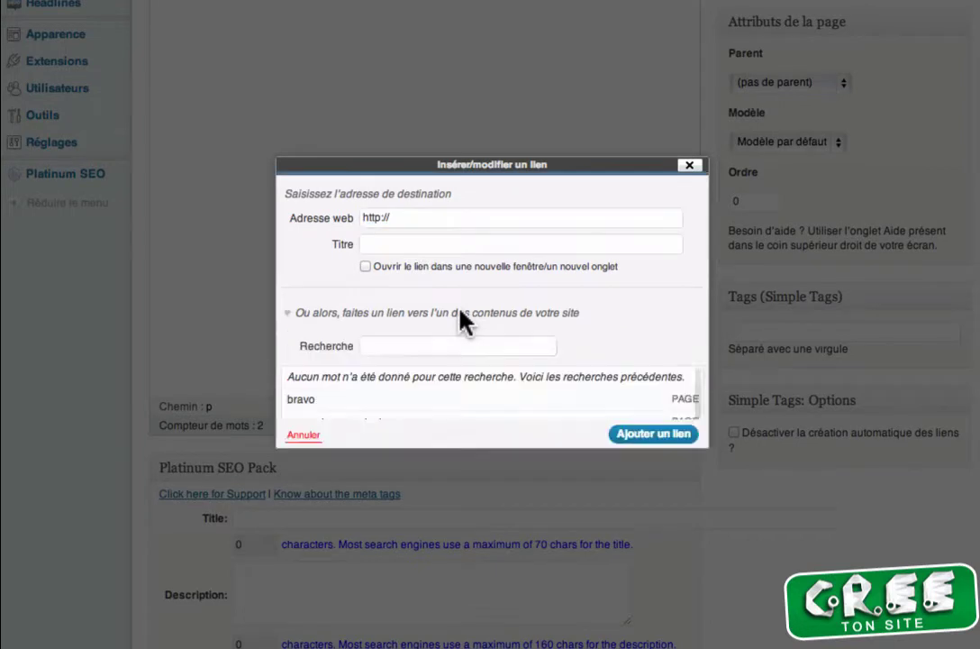
pyautogui.click(462, 399)
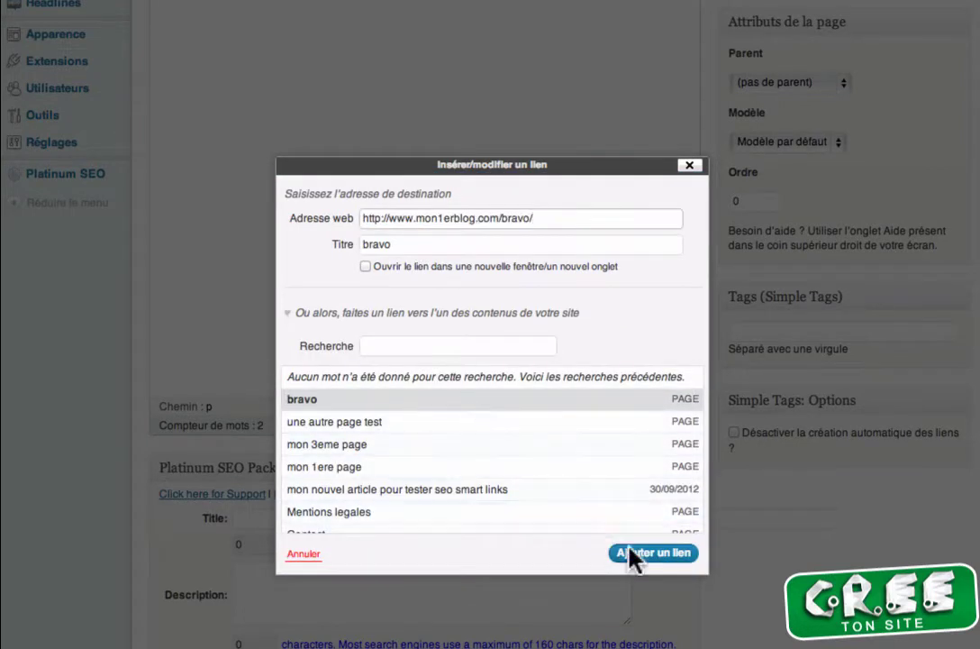
pyautogui.click(658, 556)
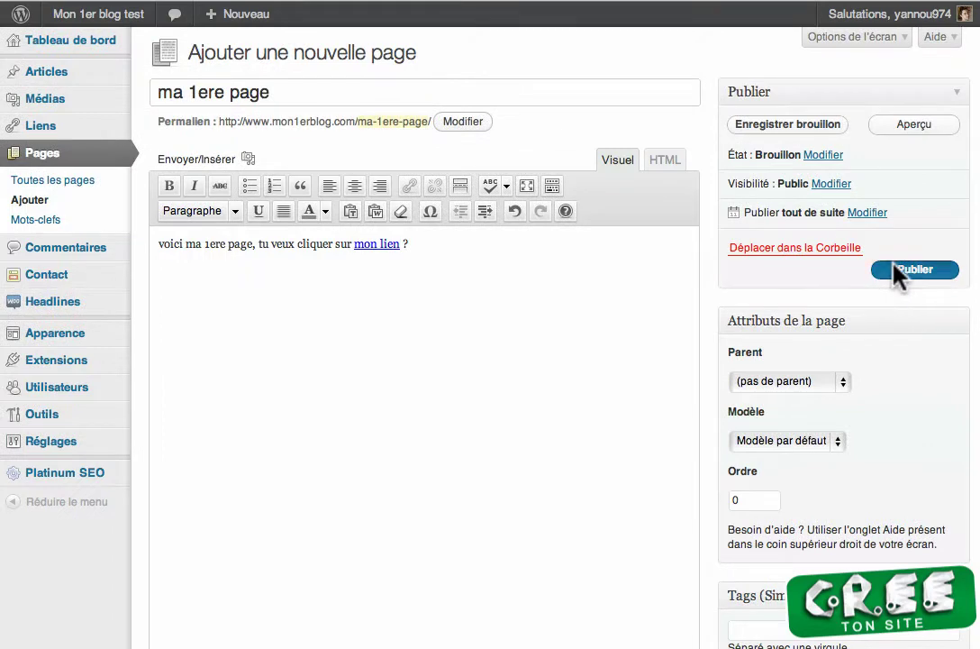
pyautogui.click(897, 269)
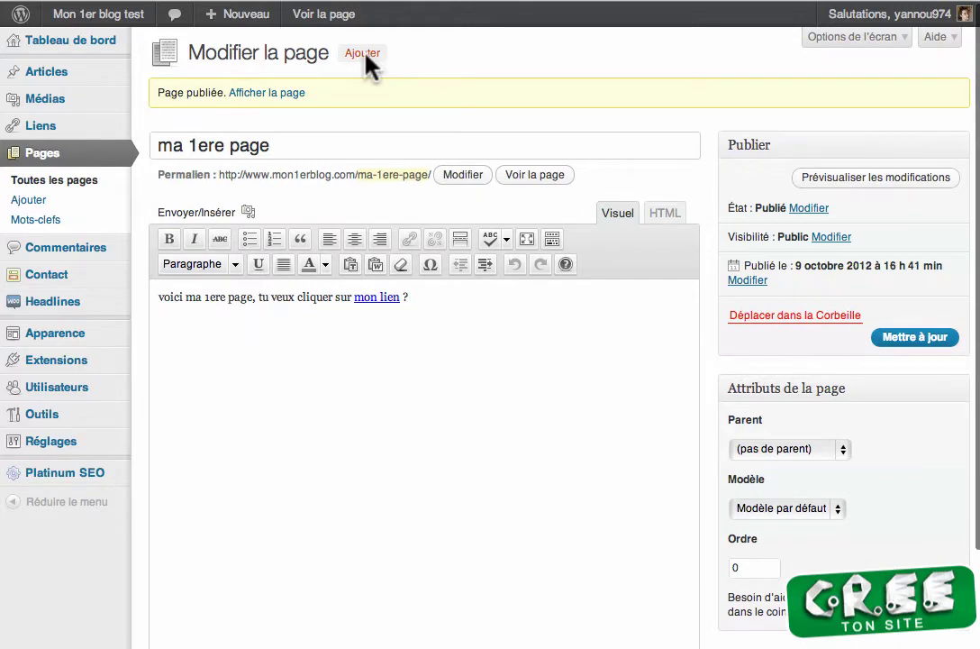
# Add a page titled "ma 2nde page" reading "qu'en dis tu tu de cette page?" and "tu veux voir ce qui se cache derriere ce lien?"
pyautogui.click(363, 55)
pyautogui.write('ma 2nde page')
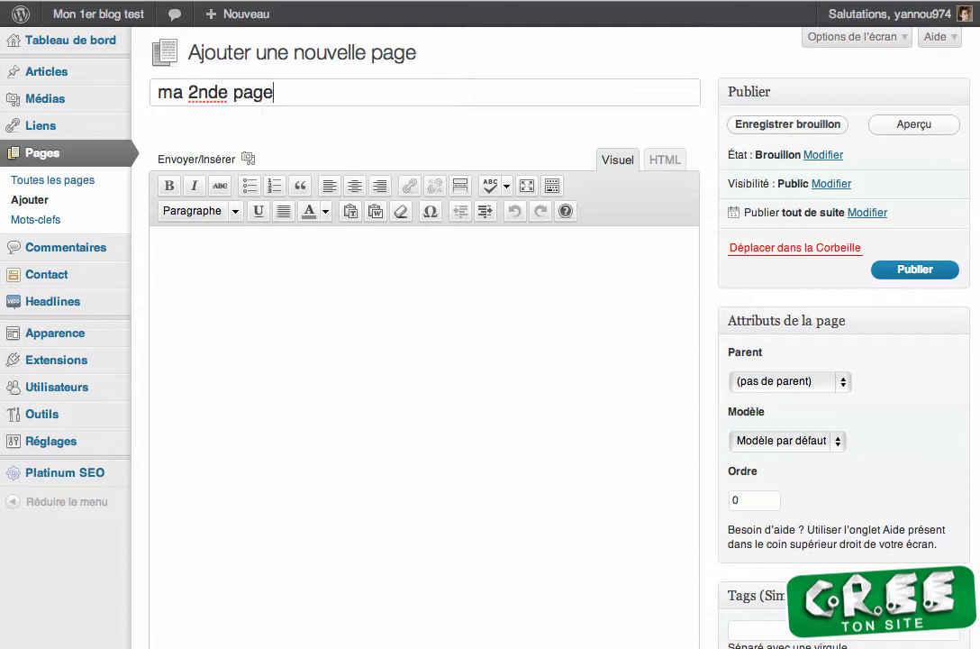
pyautogui.click(159, 243)
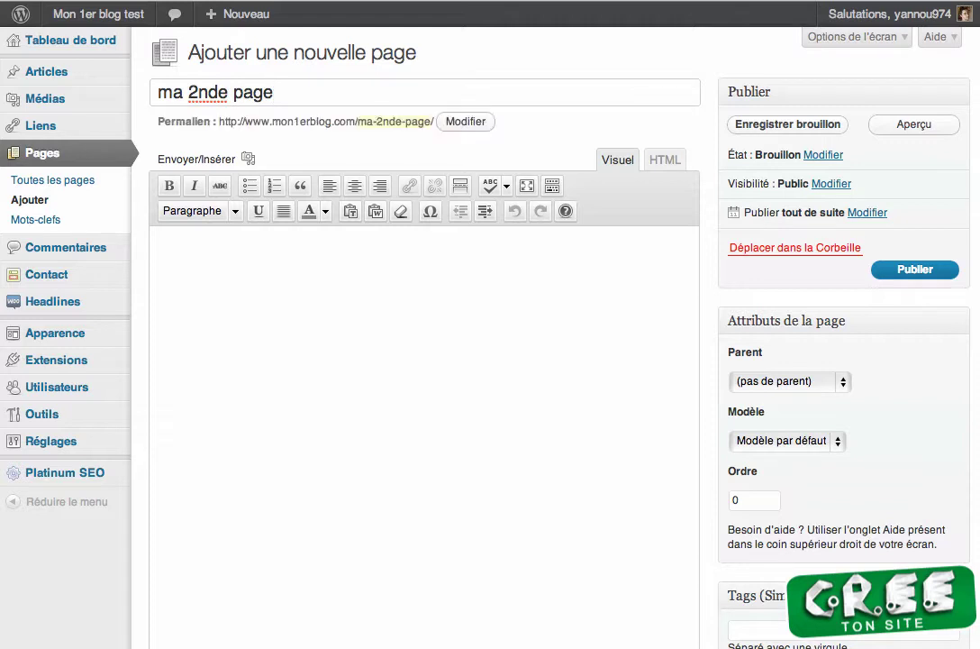
pyautogui.write("qu'en dis tu tu de cette page?")
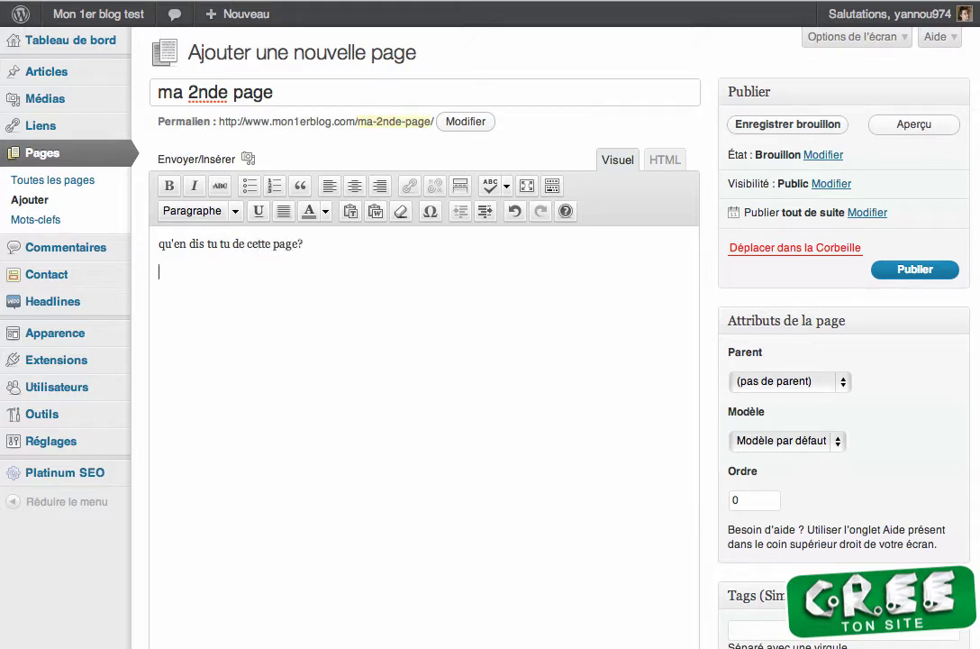
pyautogui.press('Return')
pyautogui.write('tu veux voir ce qui se cac')
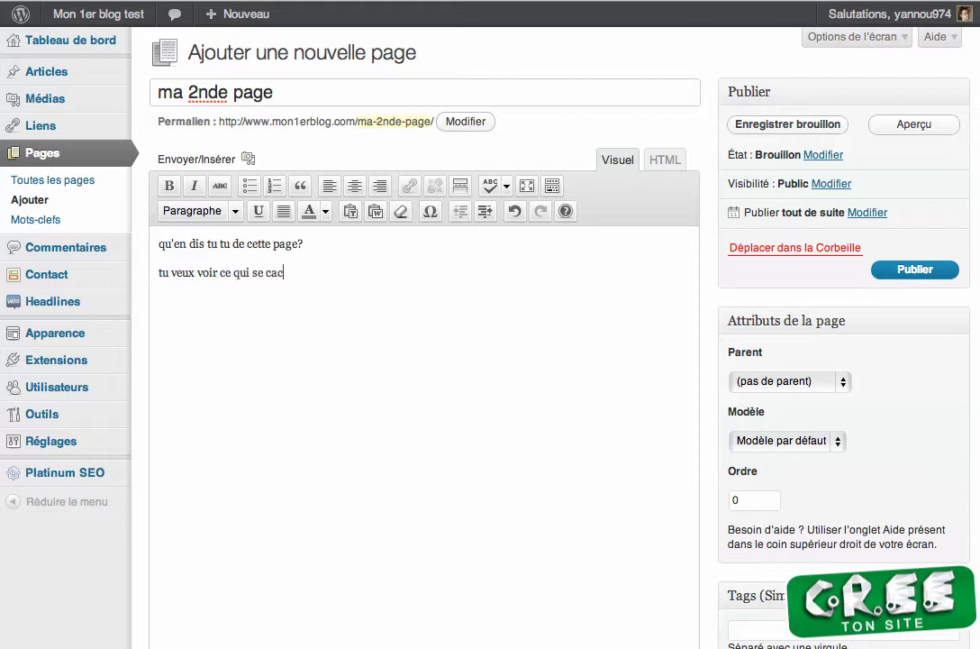
pyautogui.write('he derreiere ce lien?')
# Link the words "derriere ce lien" to the site's existing bravo page
pyautogui.moveTo(298, 273); pyautogui.dragTo(374, 275)
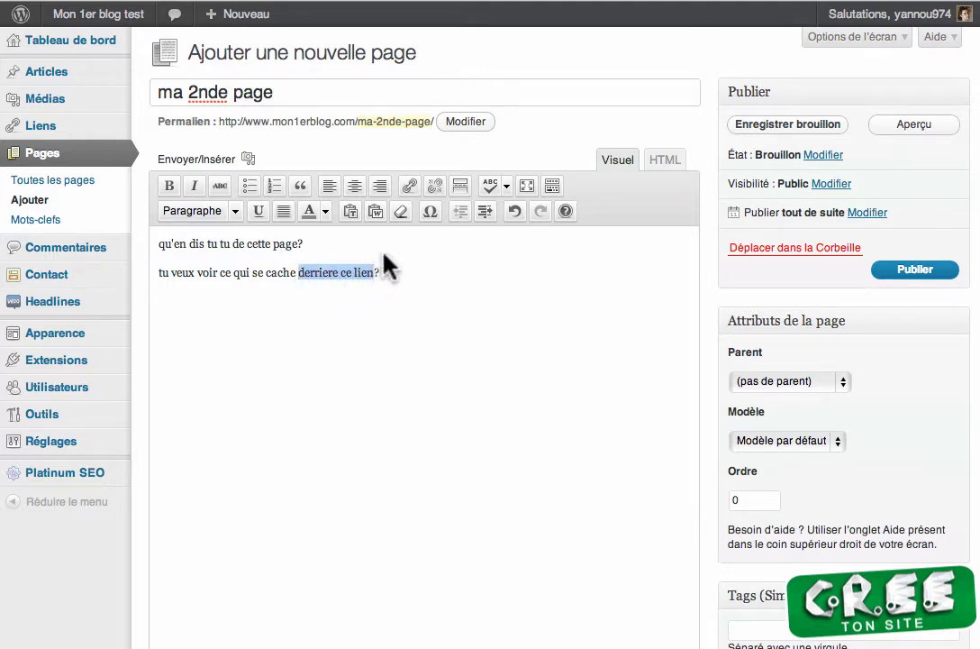
pyautogui.click(409, 188)
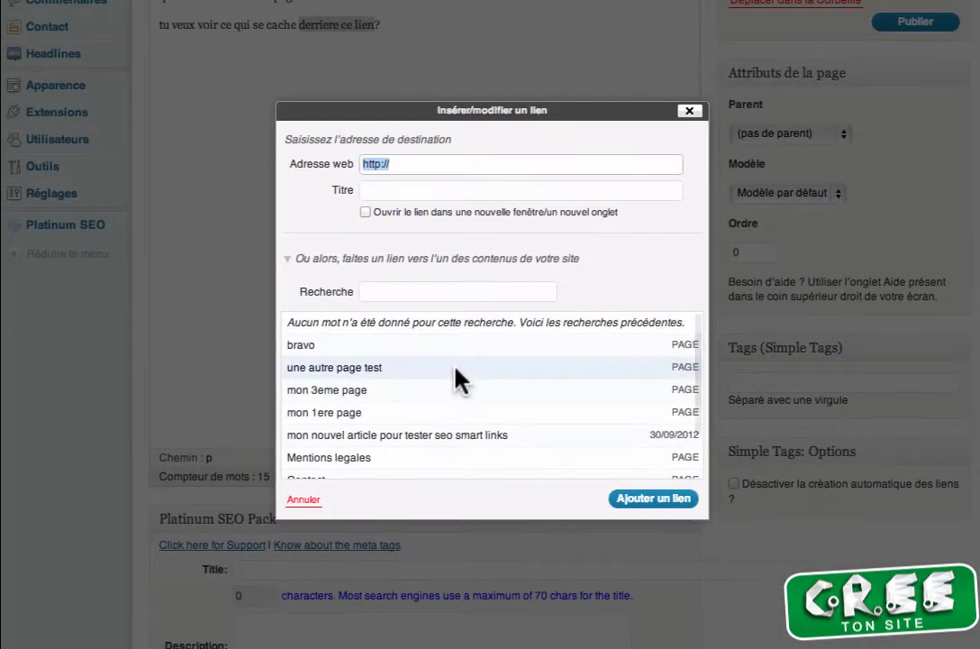
pyautogui.click(379, 350)
pyautogui.click(622, 498)
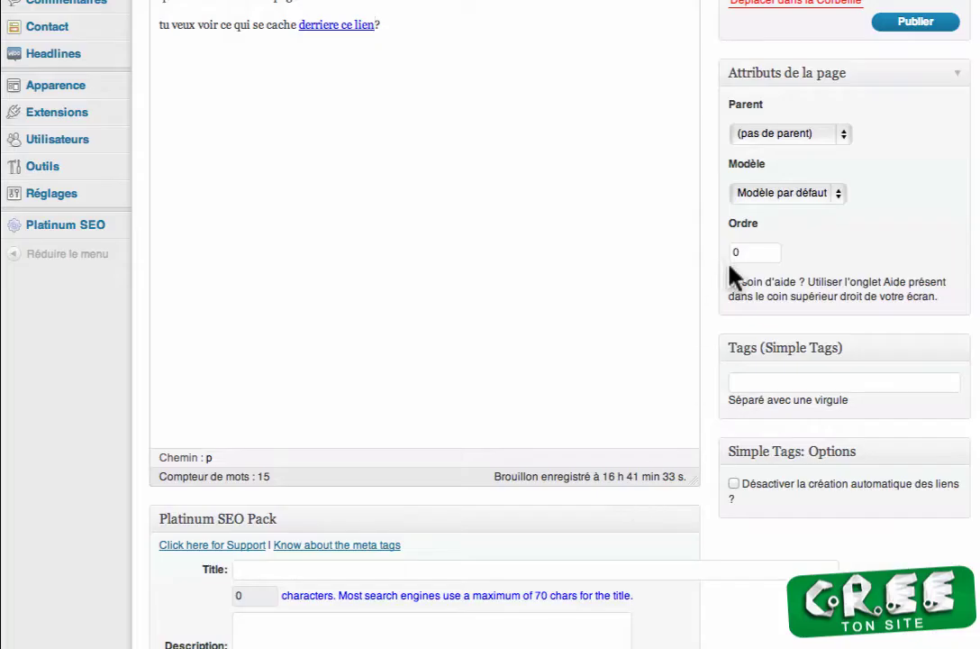
# Set the order of "ma 2nde page" to 10 and publish it
pyautogui.write('10')
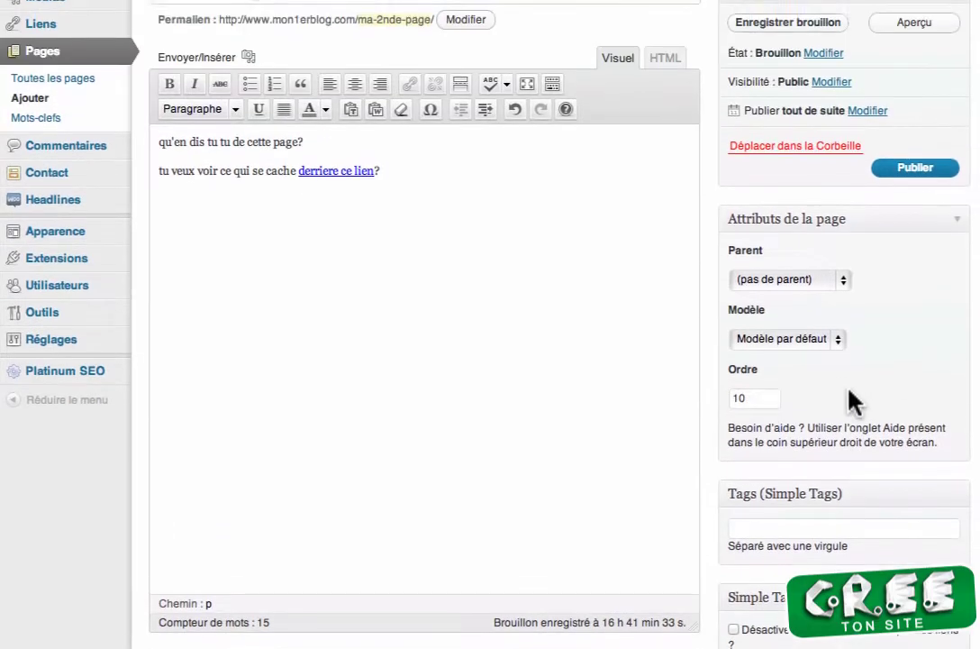
pyautogui.click(912, 251)
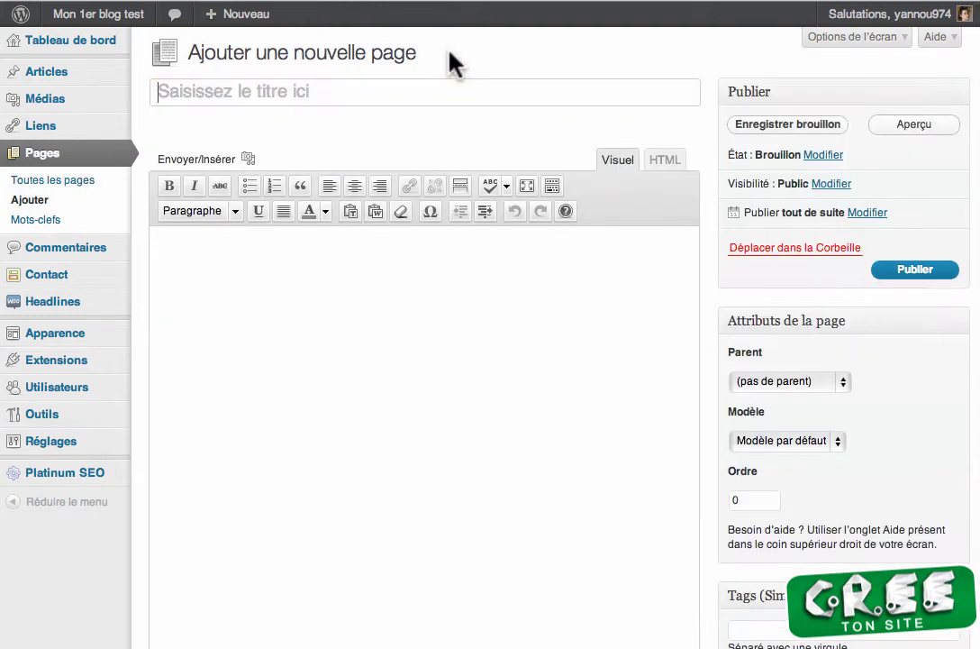
# Title a new page "ma 3eme page"
pyautogui.write('ma 3meme')
pyautogui.press('BackSpace')
pyautogui.press('BackSpace')
pyautogui.press('BackSpace')
pyautogui.press('BackSpace')
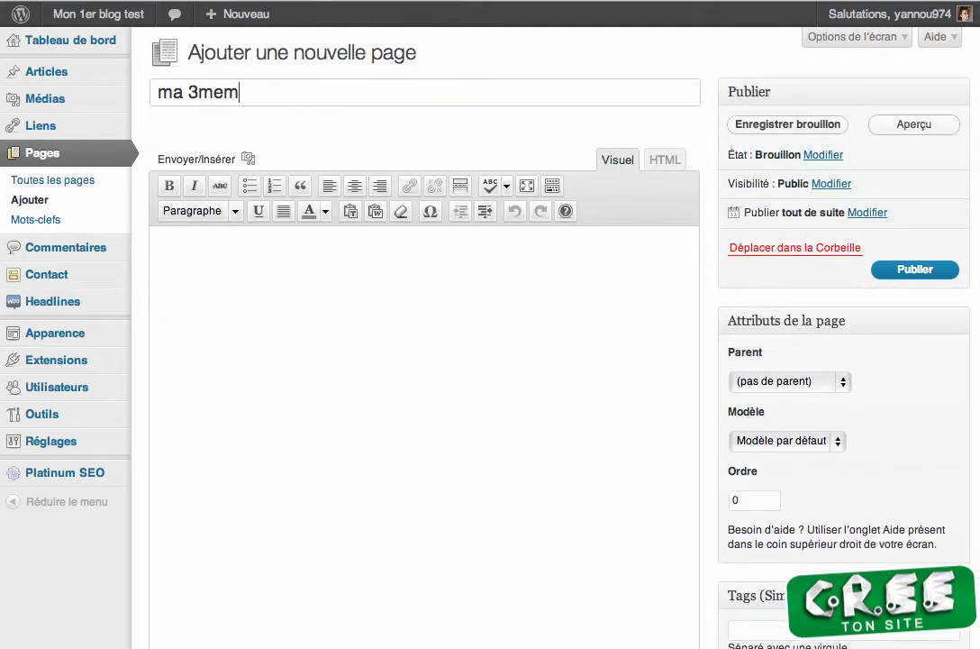
pyautogui.write('eme page')
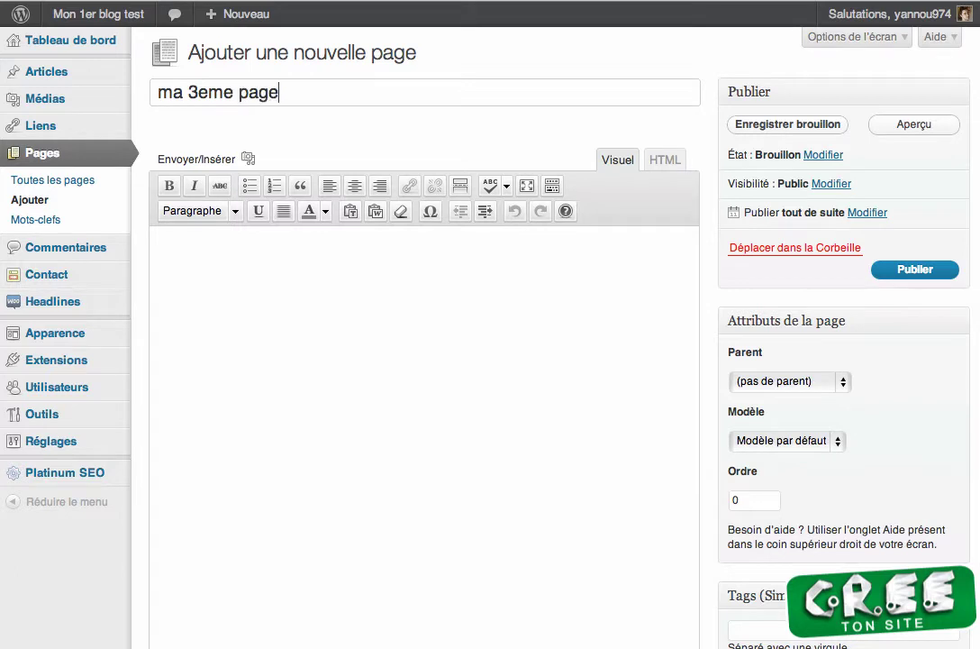
# Write "voici une superbe page." and, as a second paragraph, "Je parie que tu ne voudras pas cliquer ici" in the page content
pyautogui.click(159, 241)
pyautogui.write('voici une psuperbe page.')
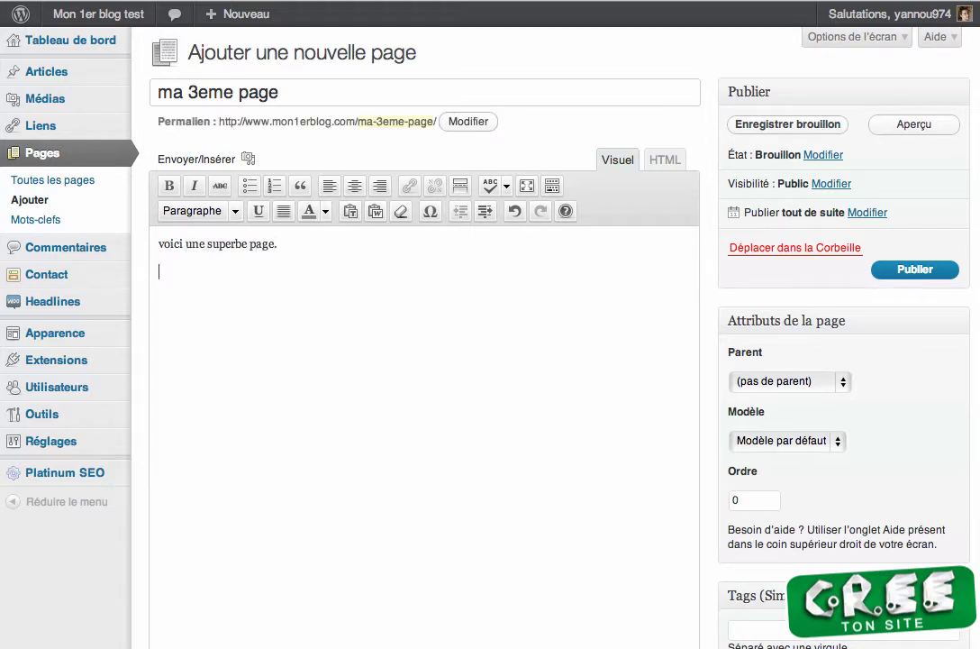
pyautogui.write('Je parie que tu ne voudras ')
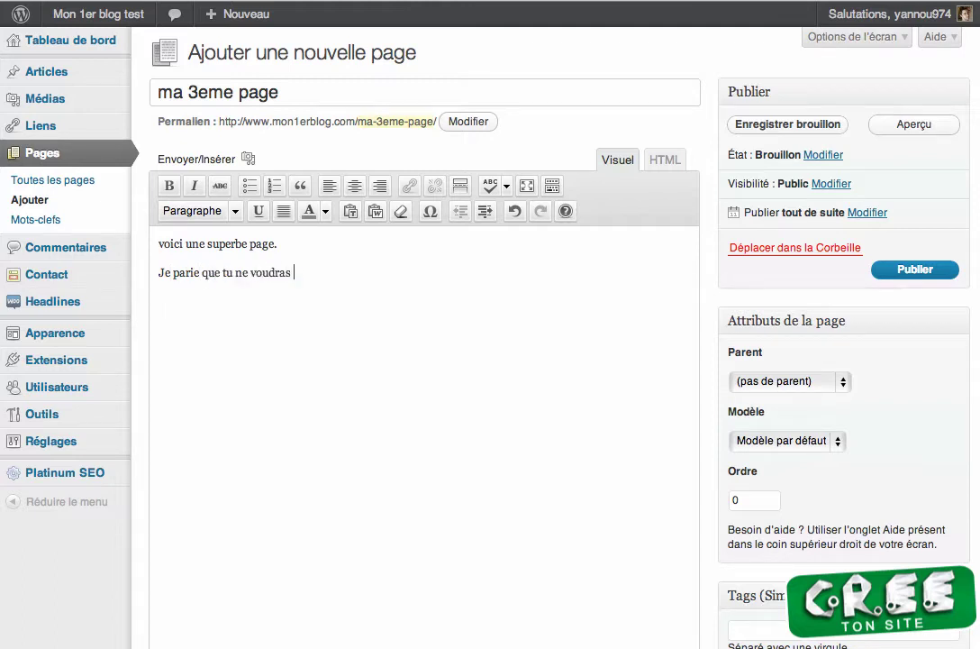
pyautogui.write('pas cliquer ici')
# Link the word "ici" in the second paragraph to the site's existing bravo page
pyautogui.doubleClick(356, 273)
pyautogui.click(409, 185)
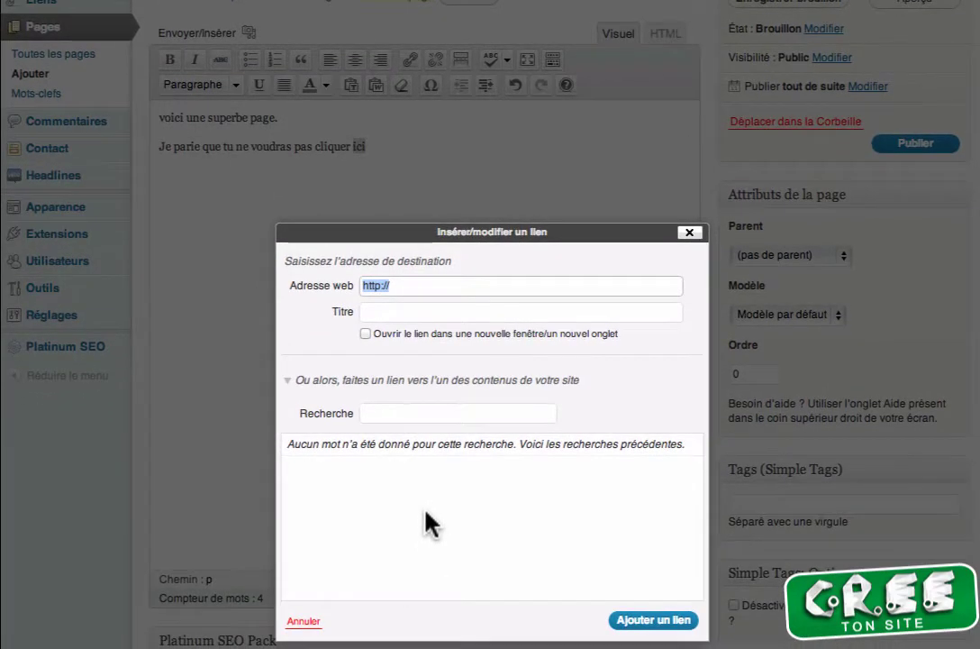
pyautogui.click(407, 491)
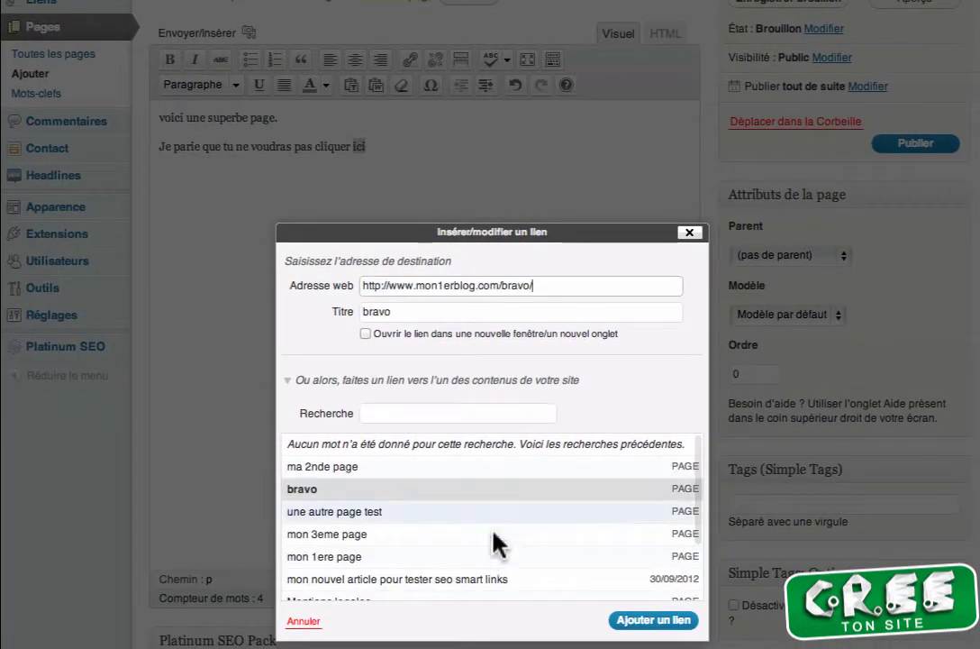
pyautogui.click(655, 620)
# Set the order of "ma 3eme page" to 10 and publish it
pyautogui.click(736, 375)
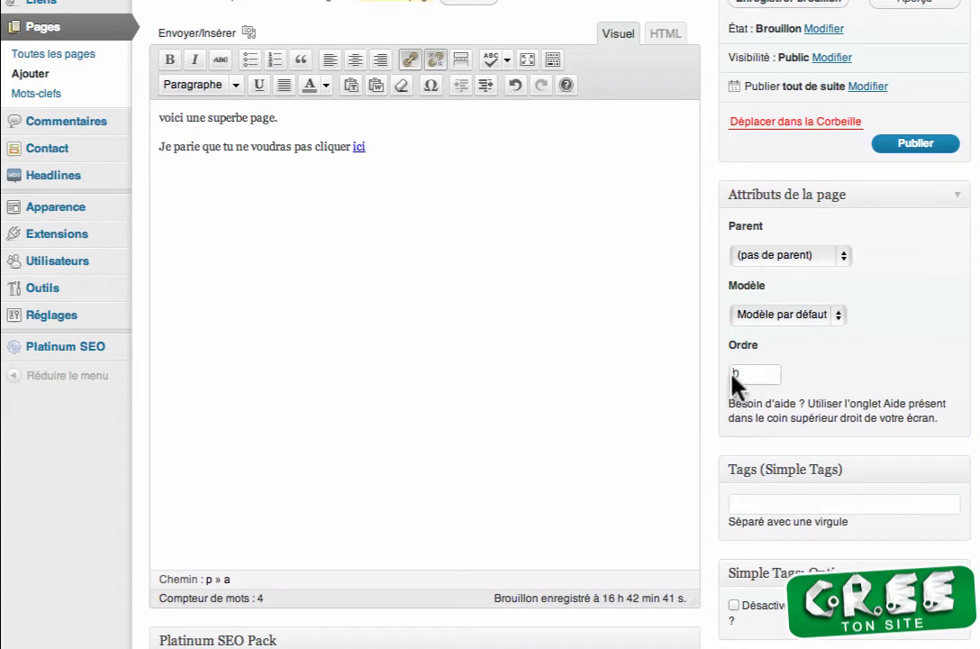
pyautogui.write('1')
pyautogui.click(903, 145)
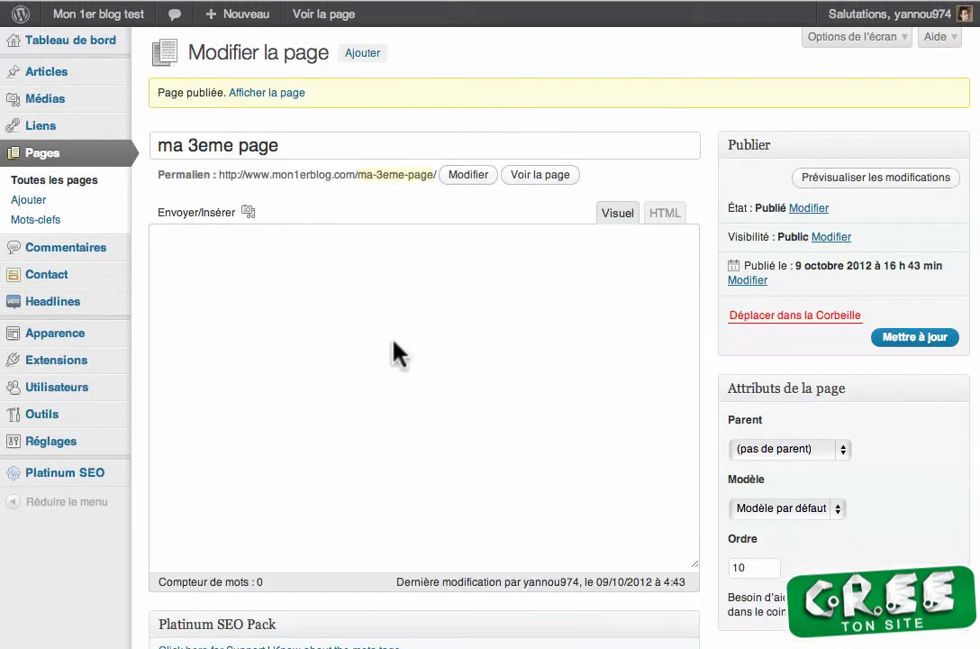
# Quick-edit the draft "ma 1ere page" in the page list: title "ma 1ere page test", identifier "ma-1ere-page-test", order 10
pyautogui.click(78, 179)
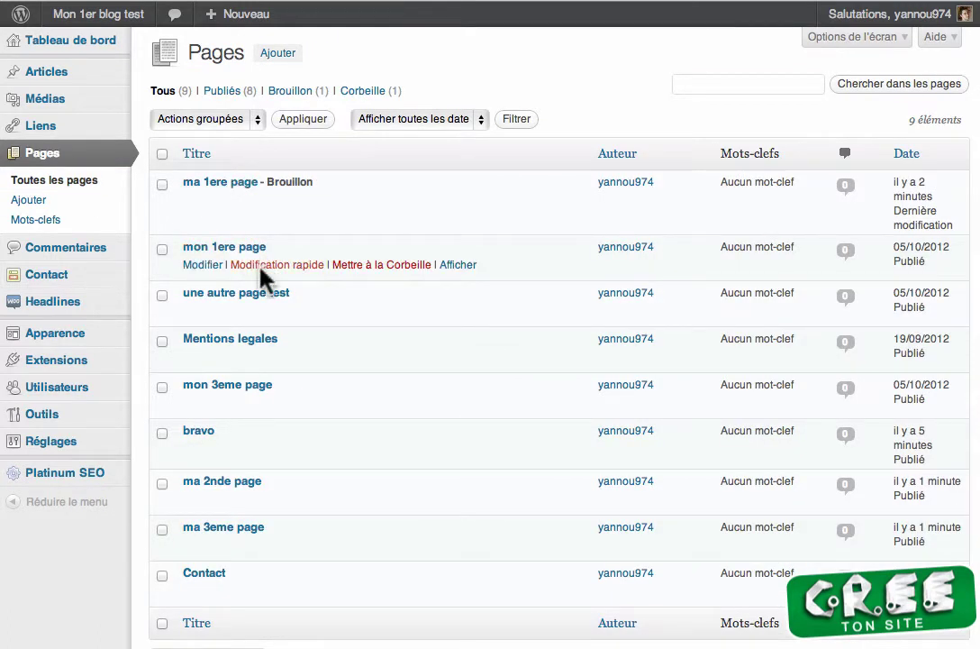
pyautogui.click(276, 201)
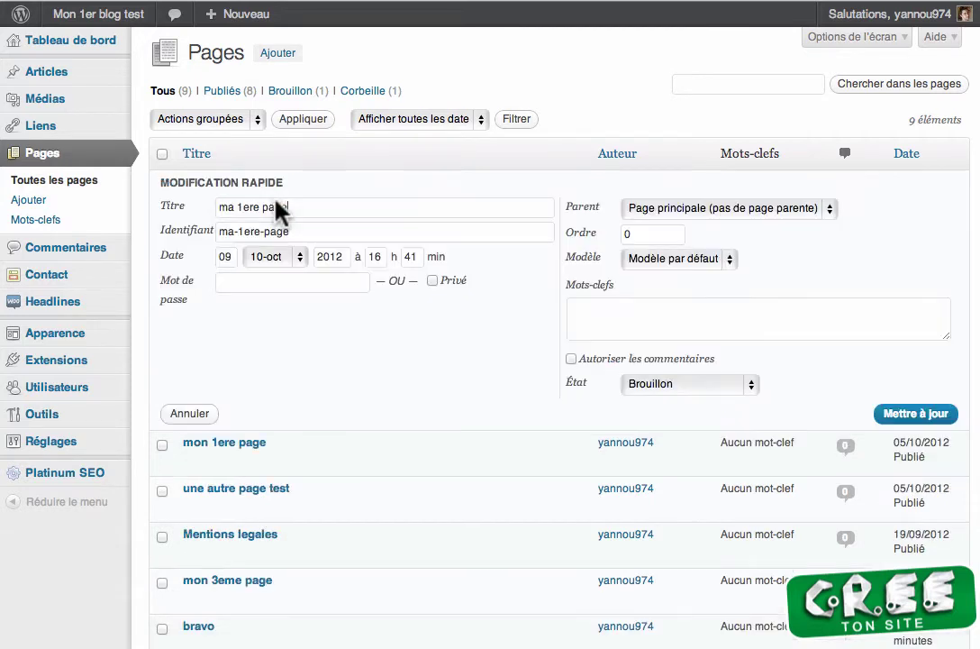
pyautogui.write('test')
pyautogui.press('Tab')
pyautogui.press('Right')
pyautogui.write('-test')
pyautogui.click(878, 414)
pyautogui.click(622, 233)
pyautogui.write('1')
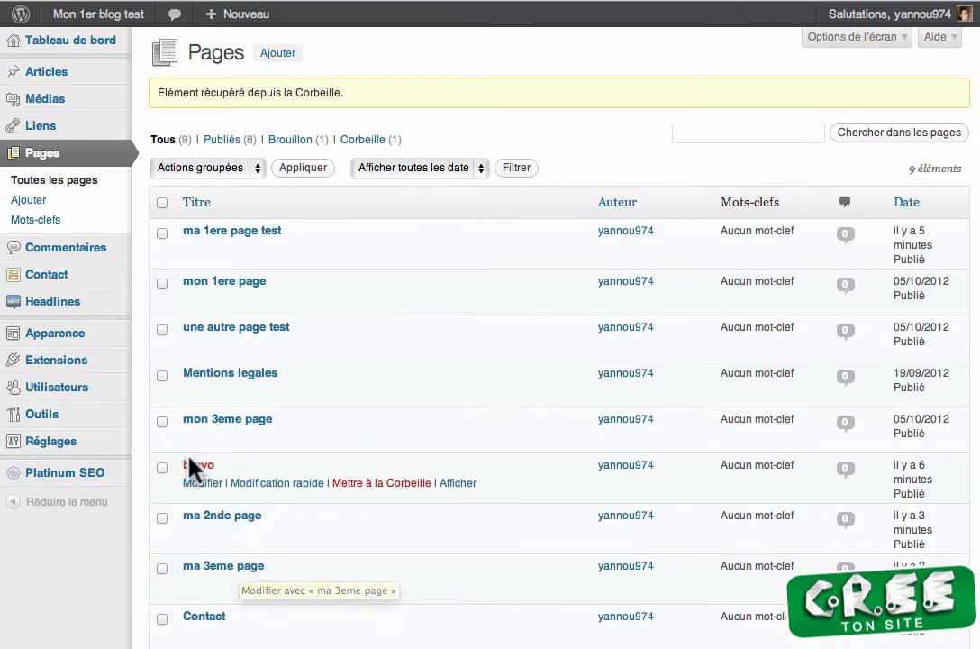
# Switch to Google Analytics and open the goal settings of the test profile from the conversion goals overview
pyautogui.moveTo(335, 566)
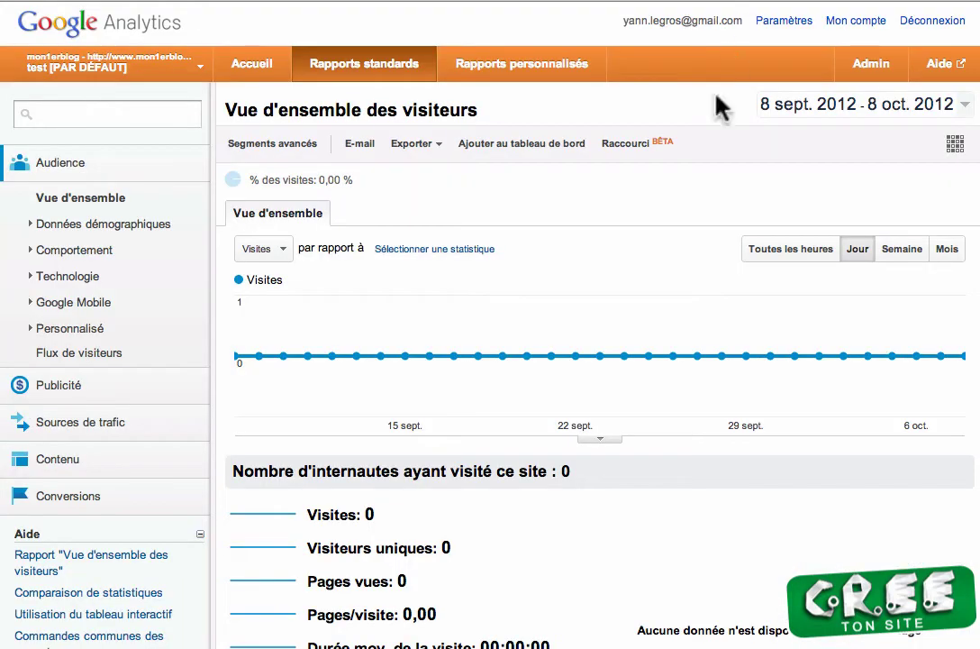
pyautogui.scroll(-2, 120, 448)
pyautogui.click(79, 451)
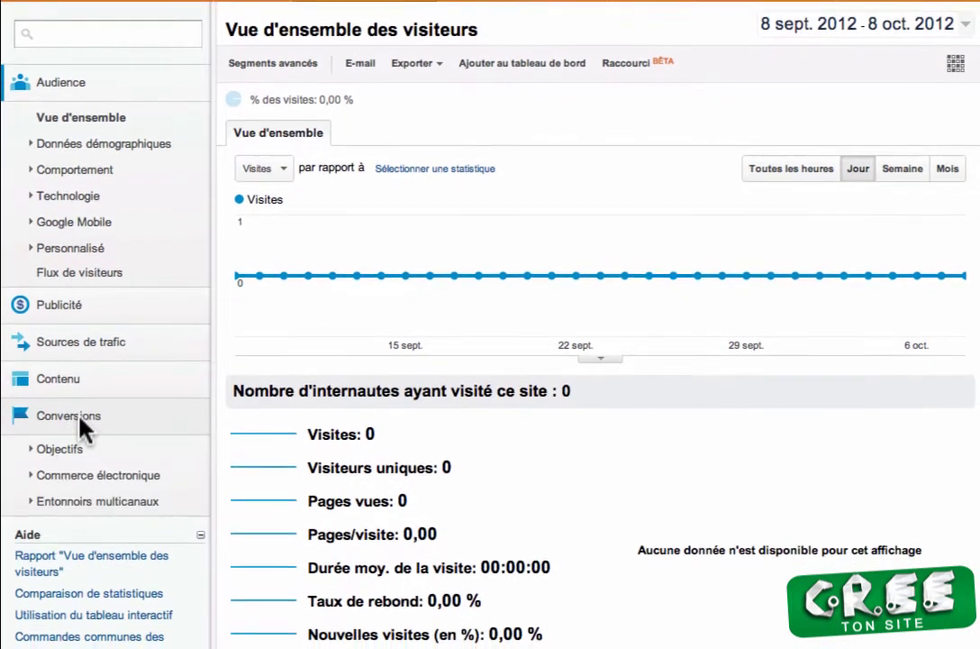
pyautogui.click(60, 441)
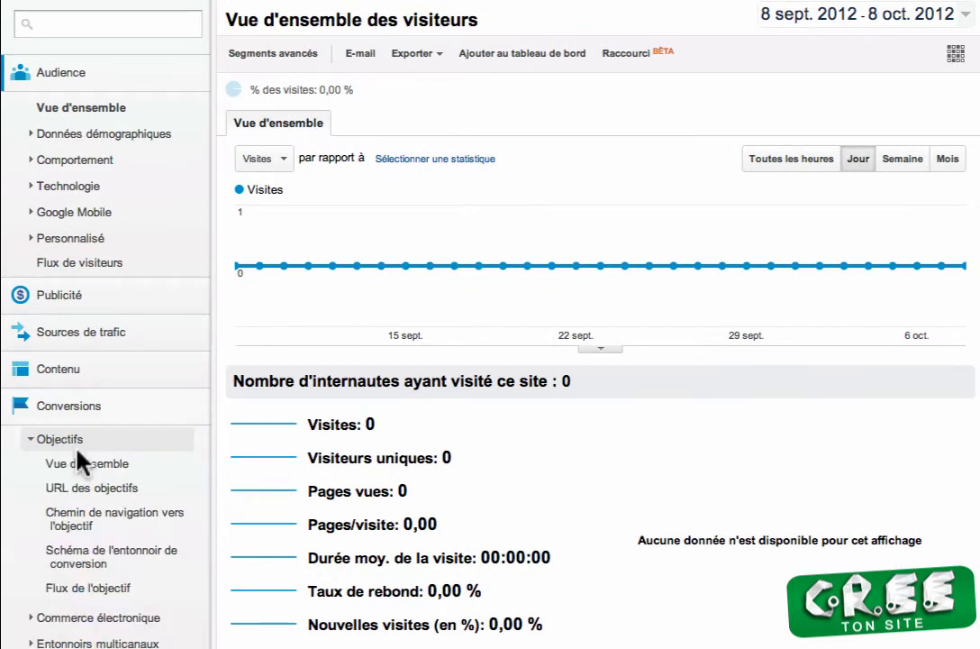
pyautogui.click(94, 463)
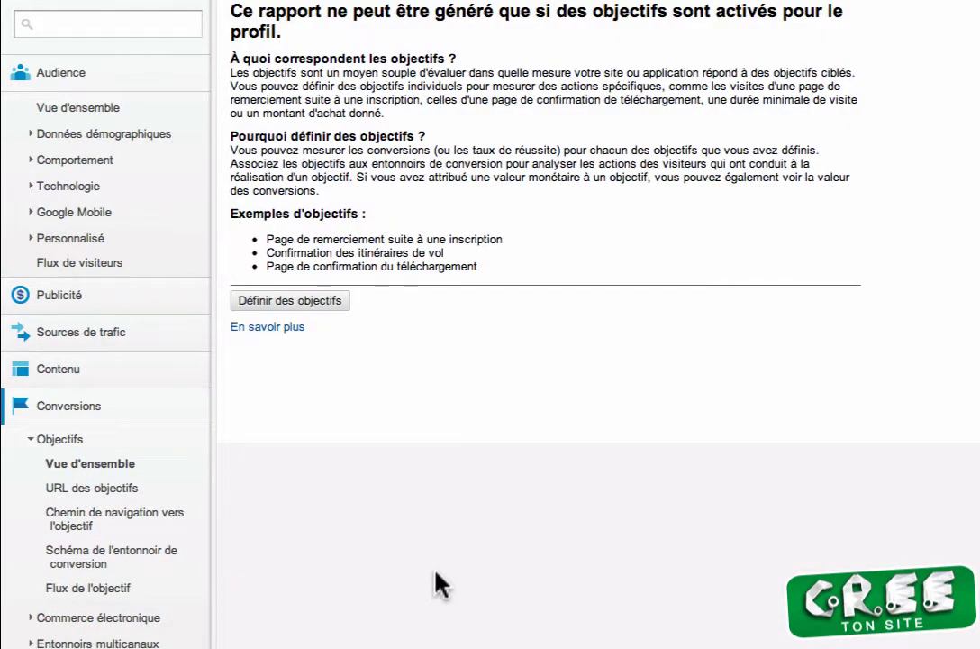
pyautogui.click(275, 304)
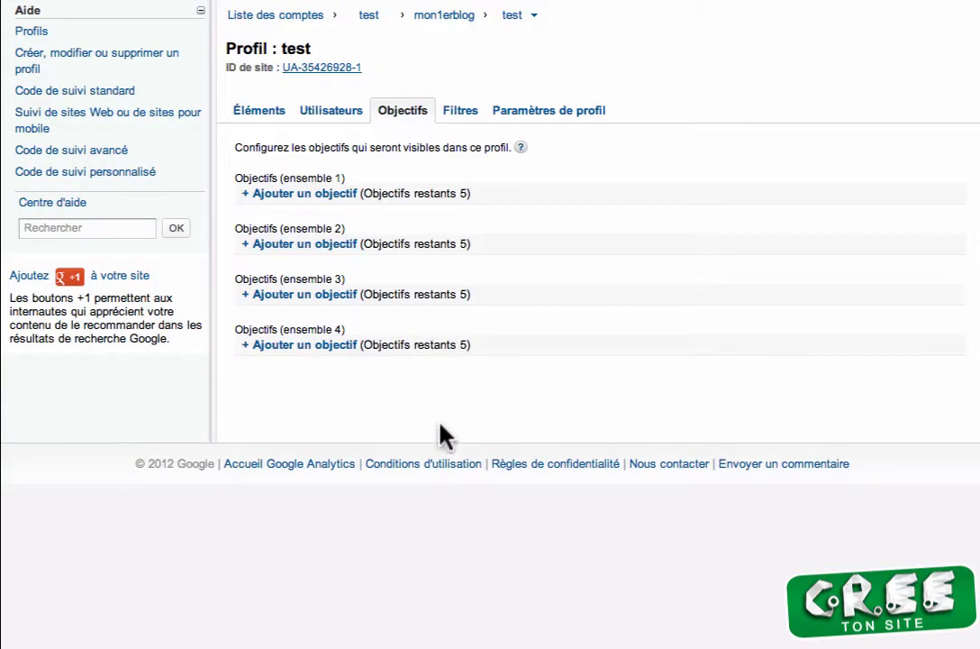
# Add a goal to the first goal set, named "page bravo", with the type Destination de l'URL
pyautogui.click(310, 195)
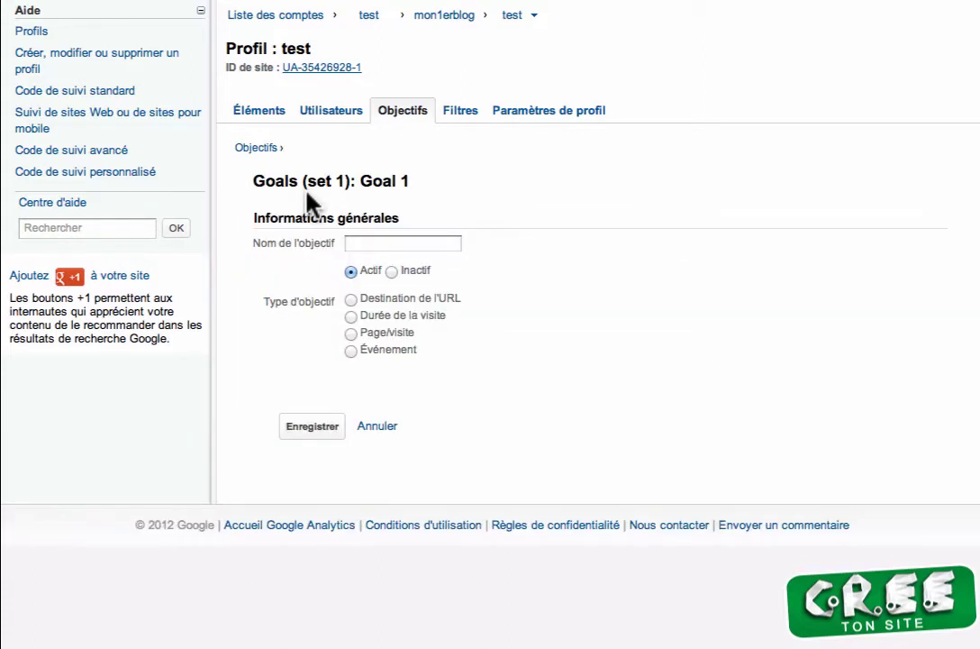
pyautogui.click(383, 245)
pyautogui.write('page bravo')
pyautogui.click(351, 302)
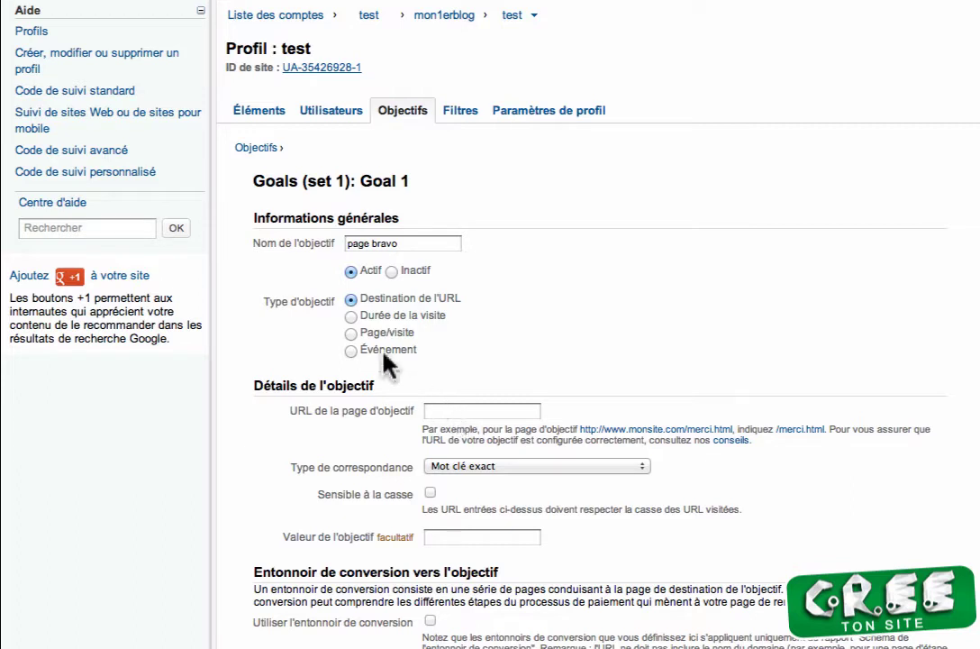
# Examine the detail options of the goal types Durée de la visite, Page/visite and Événement, and return to Destination de l'URL
pyautogui.click(352, 317)
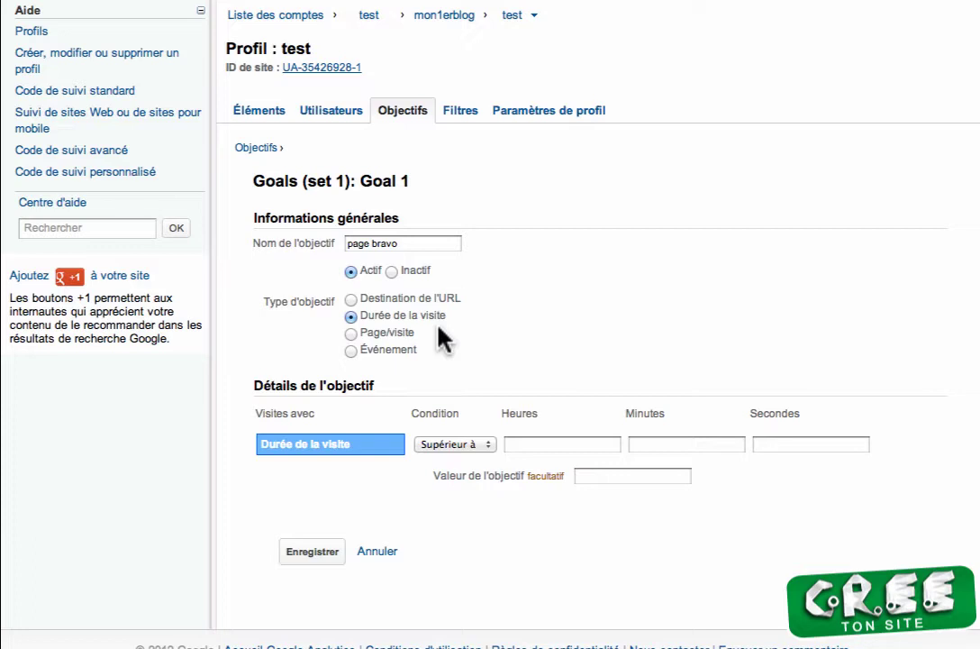
pyautogui.click(351, 333)
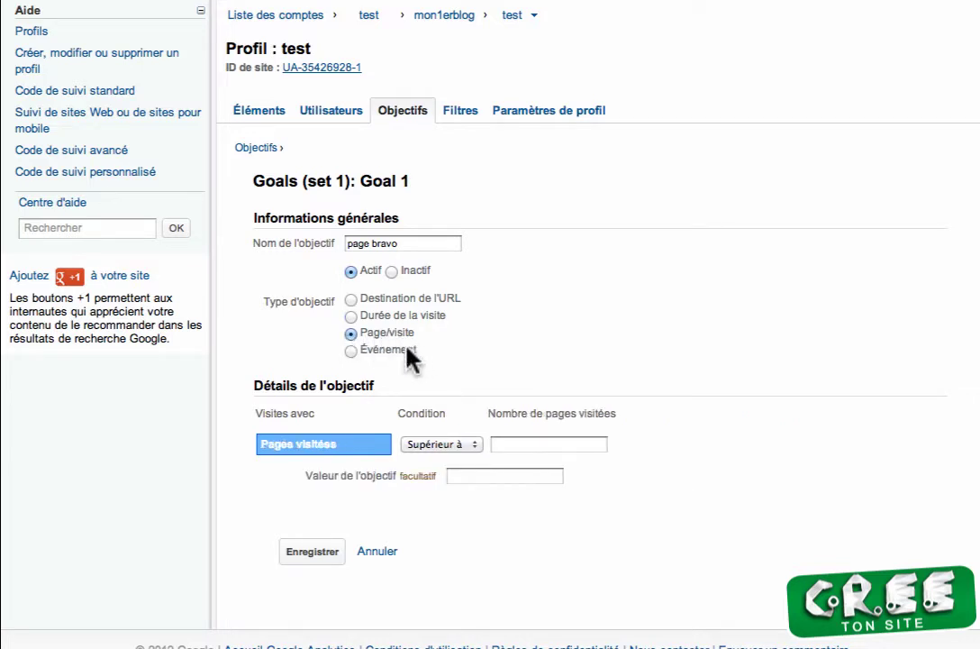
pyautogui.click(354, 352)
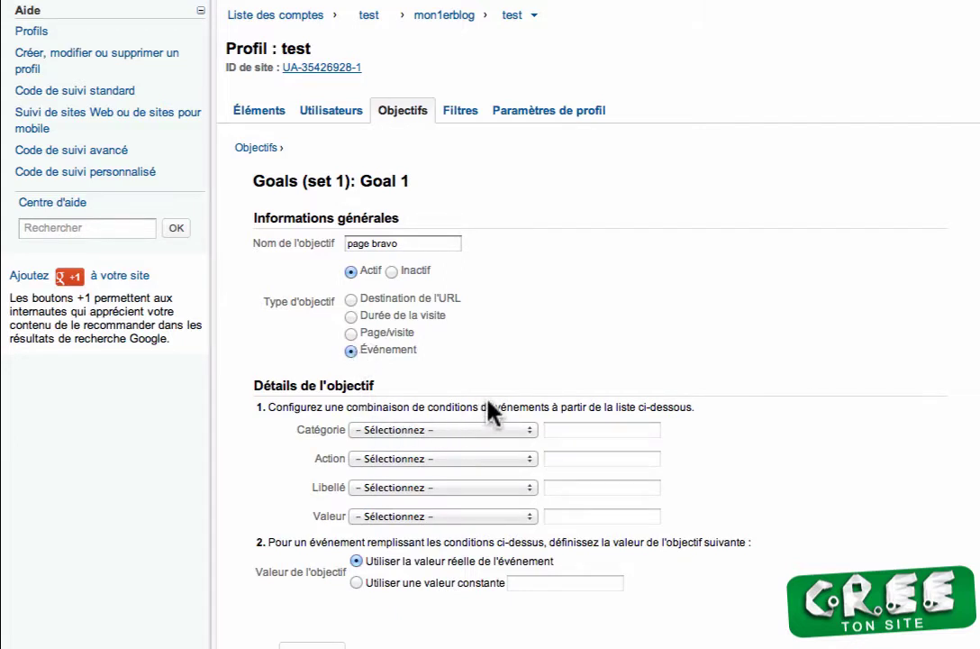
pyautogui.click(352, 299)
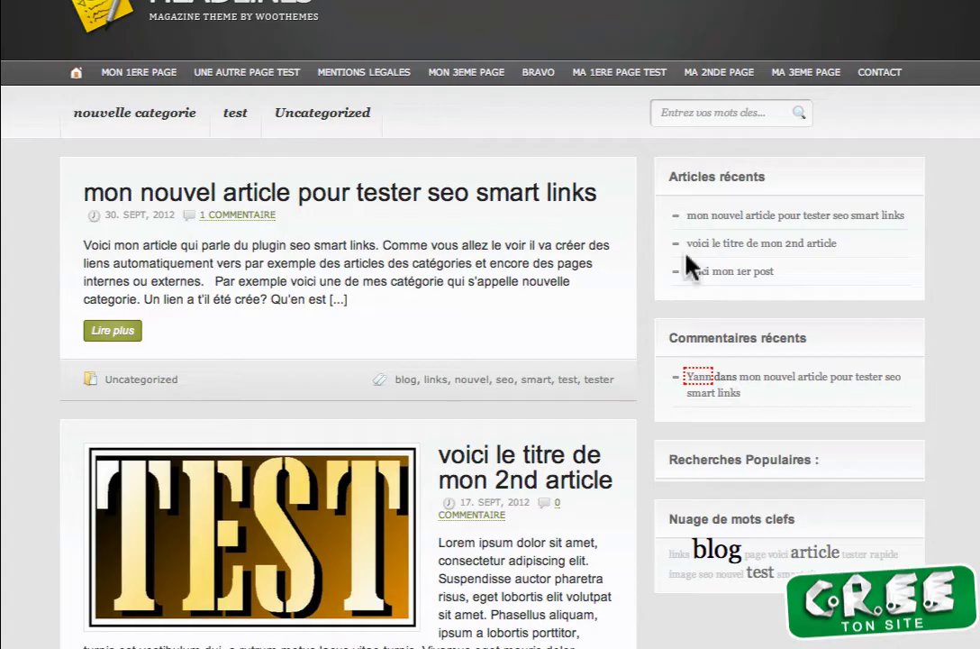
# Copy the address of the bravo page from the blog's navigation and enter "/bravo" as the goal page URL
pyautogui.rightClick(539, 79)
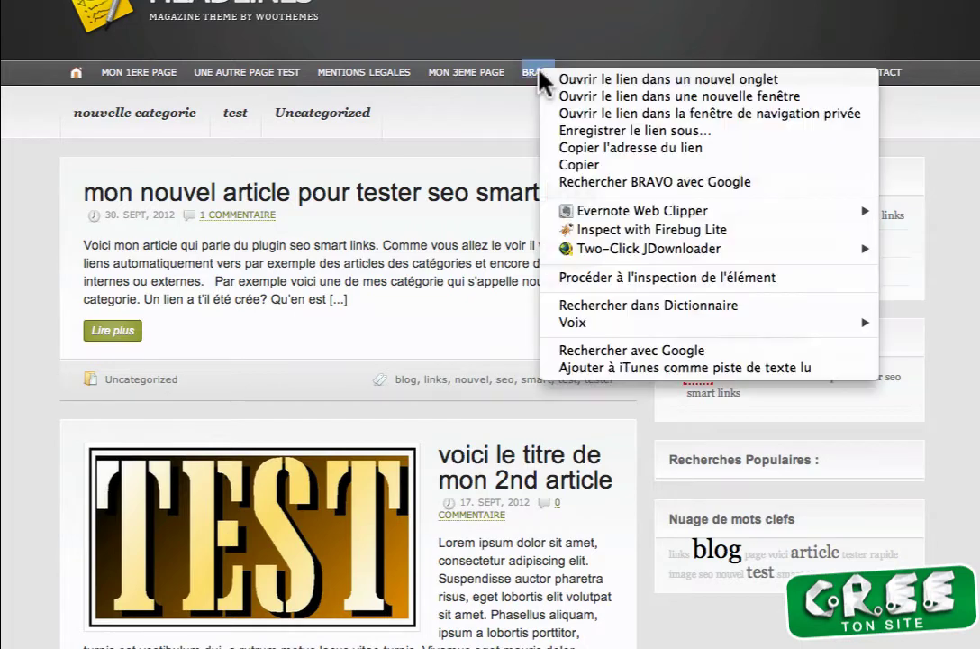
pyautogui.click(567, 147)
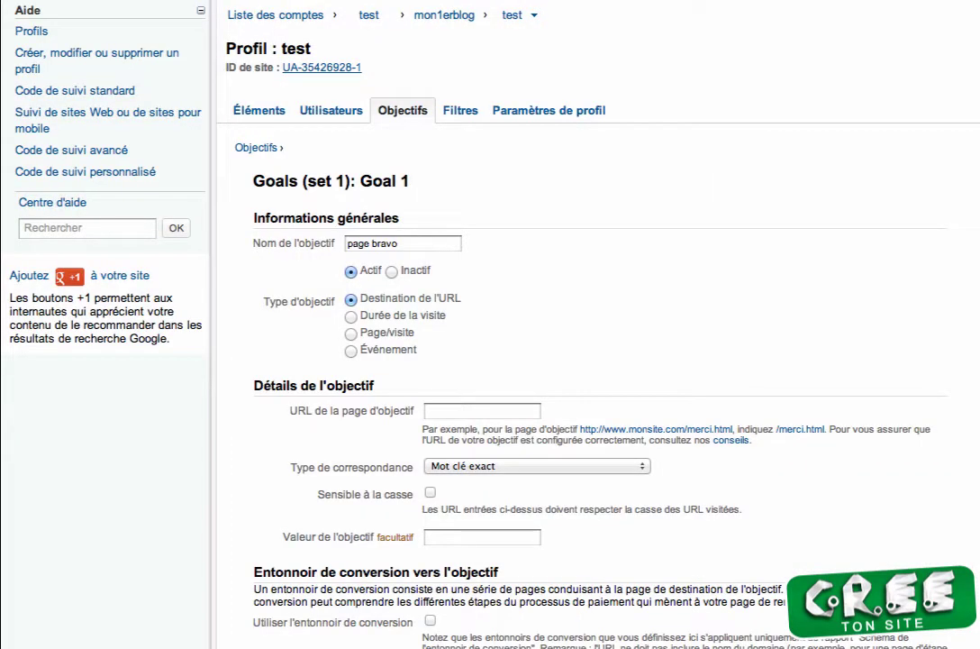
pyautogui.click(431, 412)
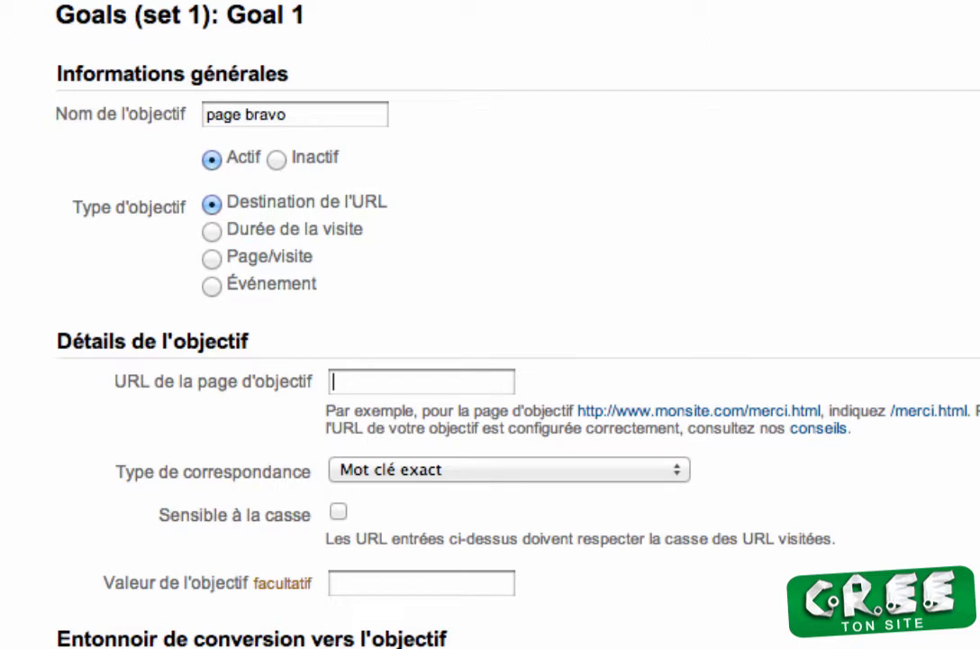
pyautogui.write('/bravo')
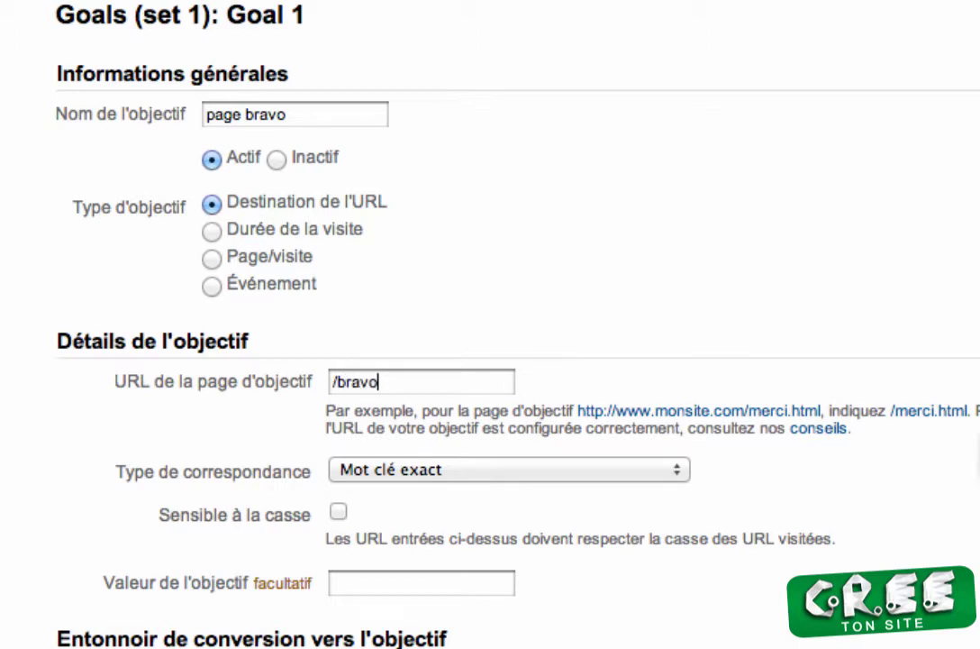
# Choose Mot clé exact as the goal's match type and save the goal
pyautogui.click(523, 469)
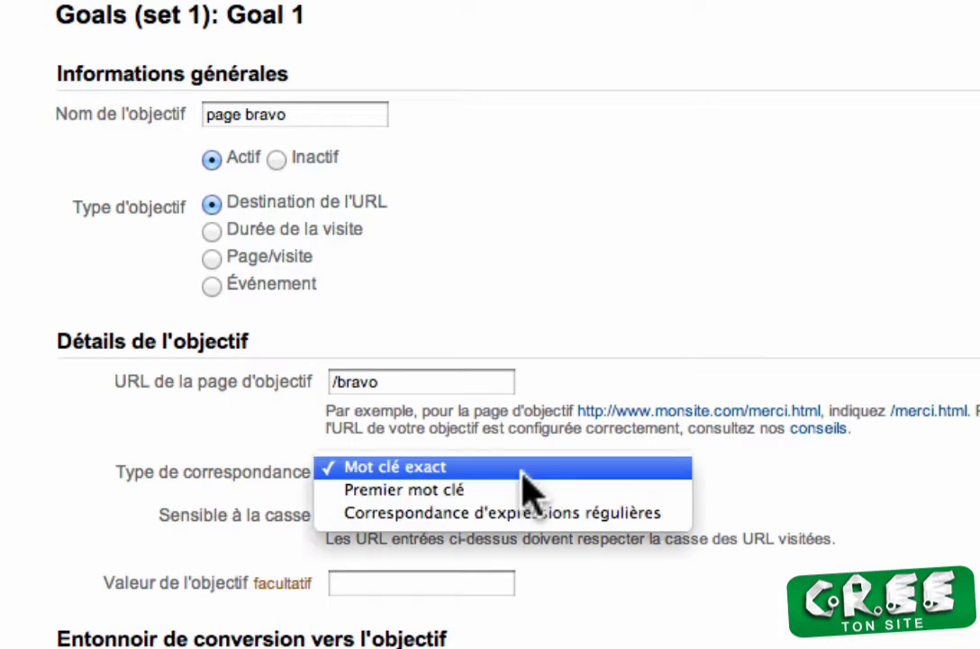
pyautogui.click(523, 469)
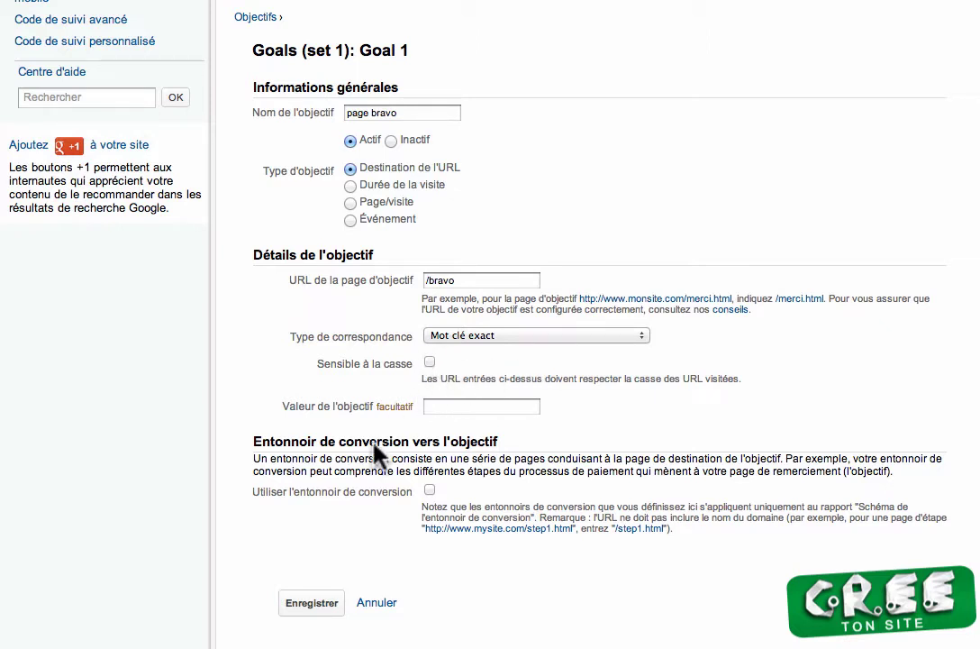
pyautogui.click(324, 605)
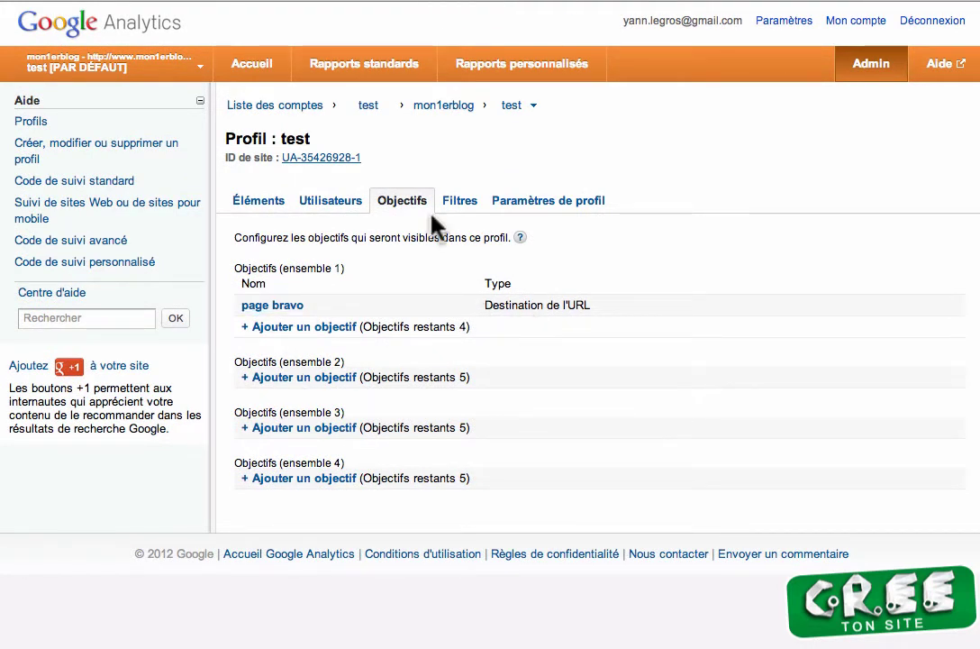
# Return to the standard reports and open the Tests page of the content reports
pyautogui.click(367, 75)
pyautogui.click(148, 568)
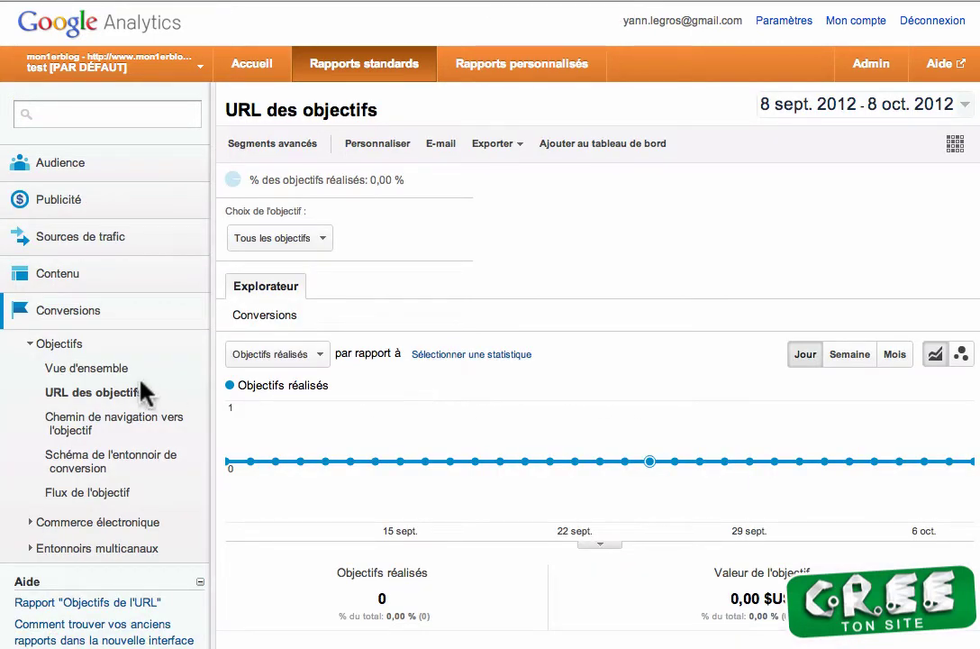
pyautogui.click(56, 277)
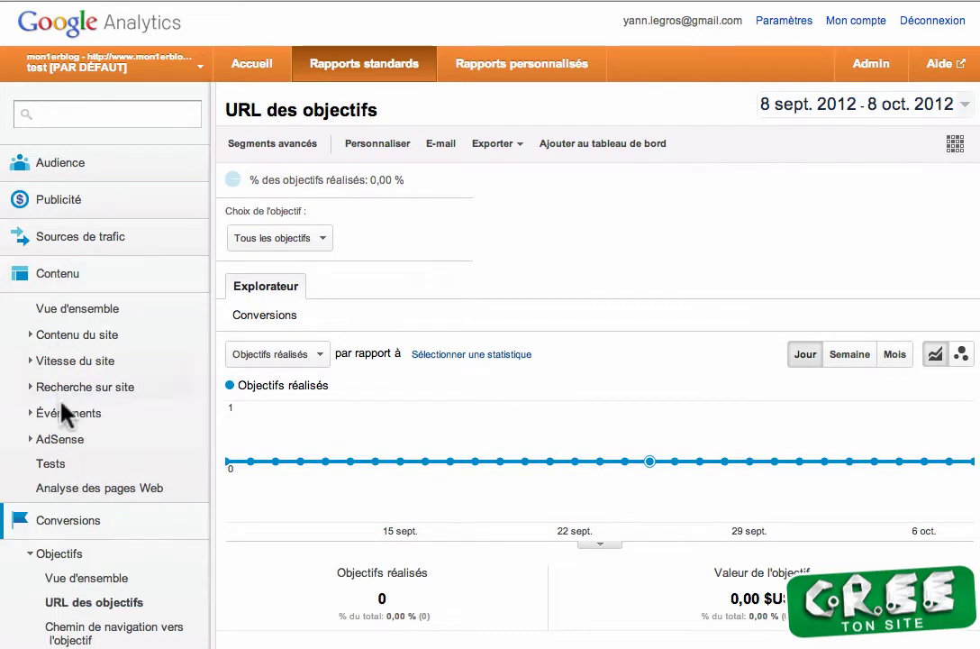
pyautogui.click(51, 463)
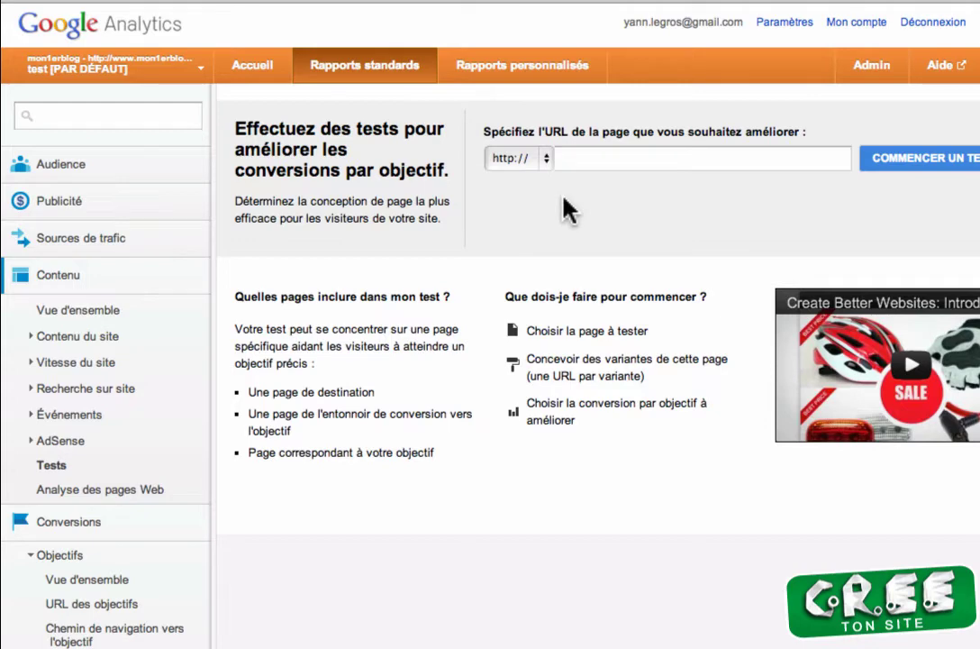
pyautogui.click(586, 159)
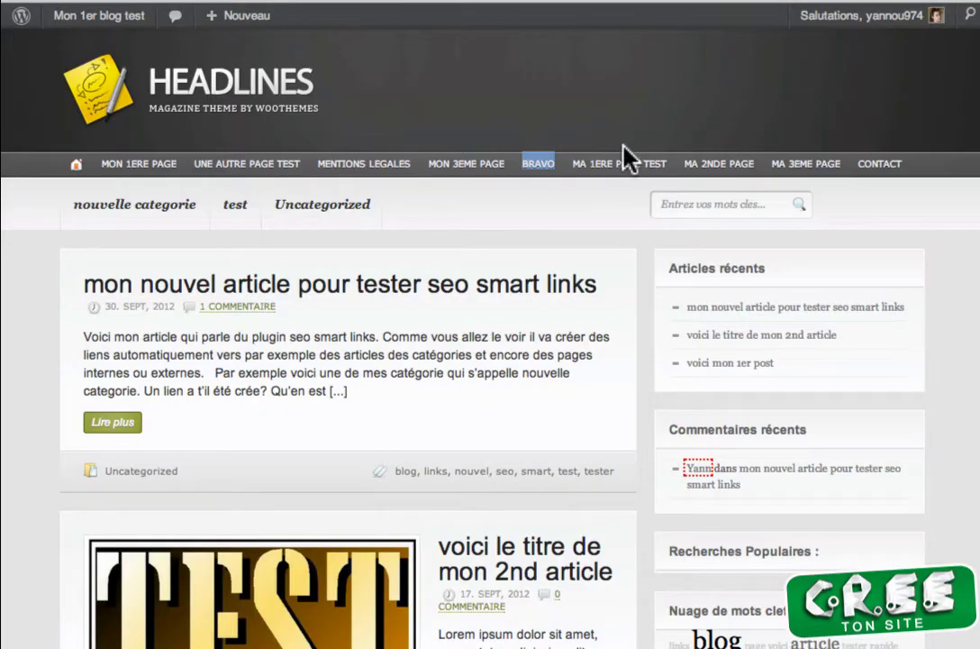
pyautogui.rightClick(620, 159)
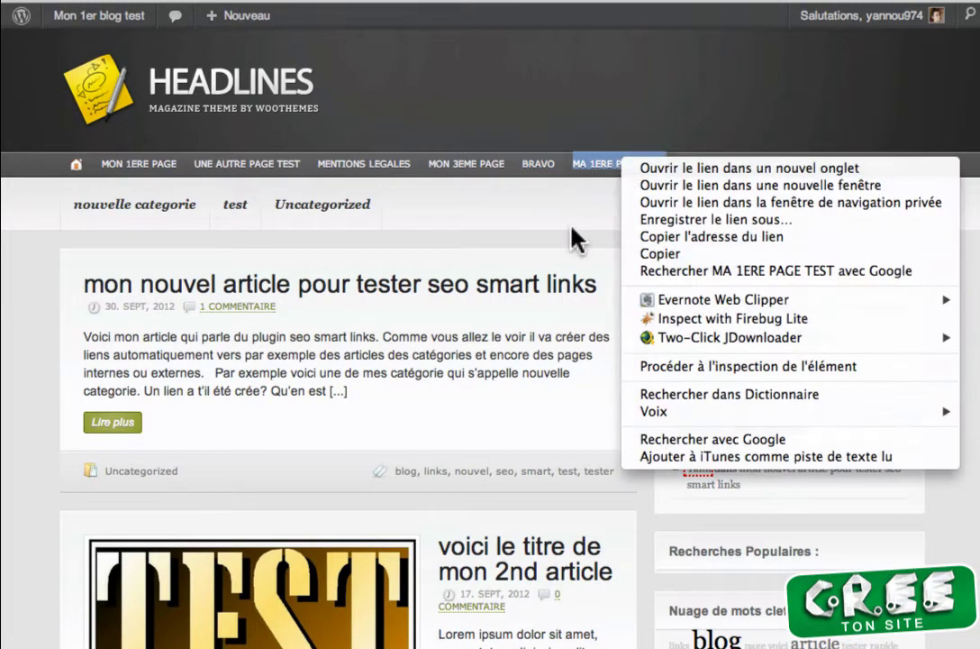
pyautogui.click(636, 236)
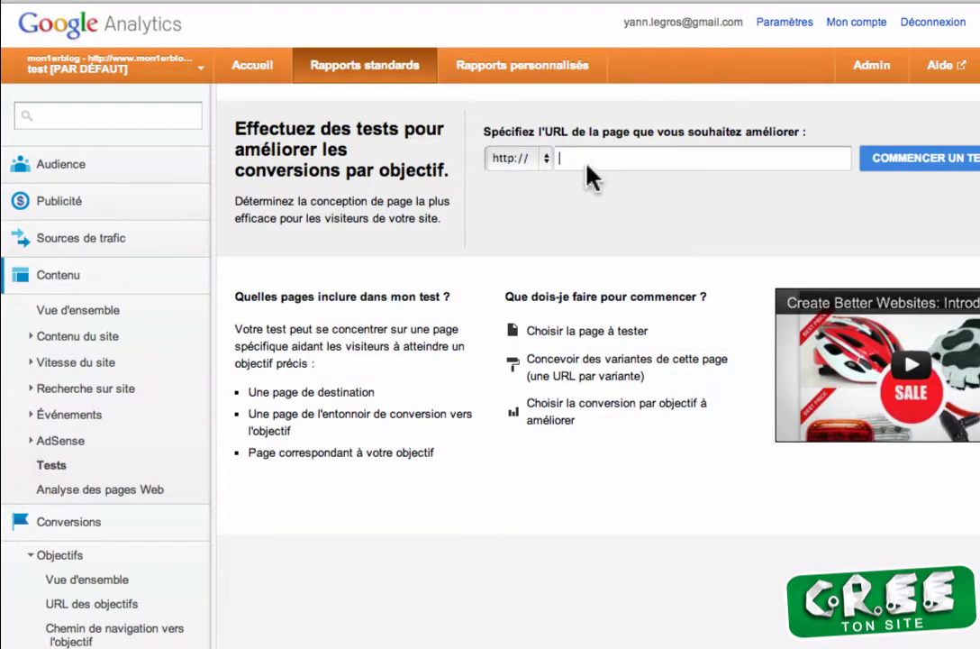
pyautogui.rightClick(587, 178)
pyautogui.click(595, 247)
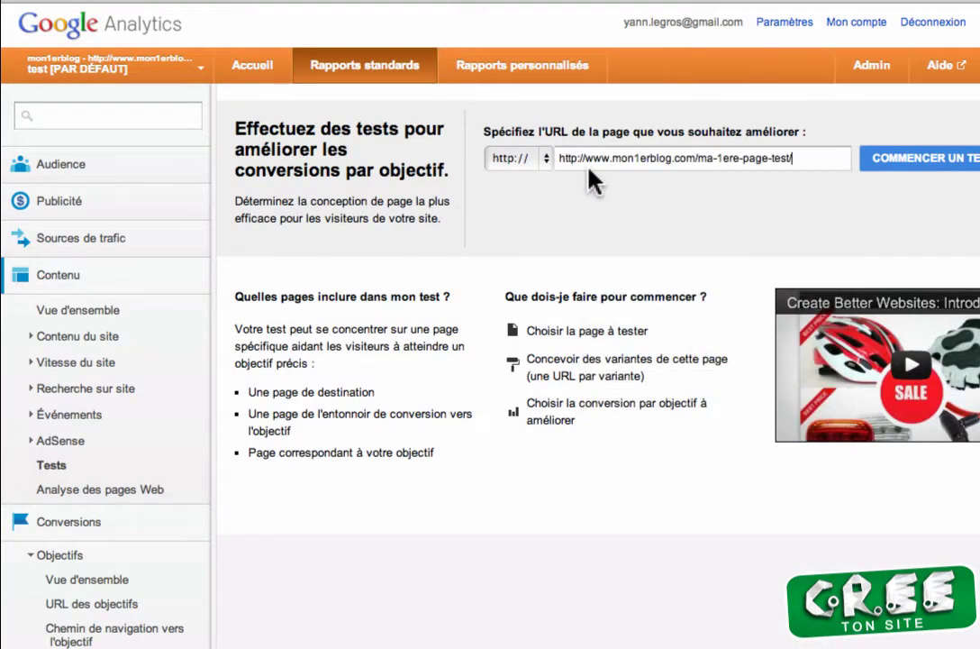
pyautogui.moveTo(583, 157); pyautogui.dragTo(528, 161)
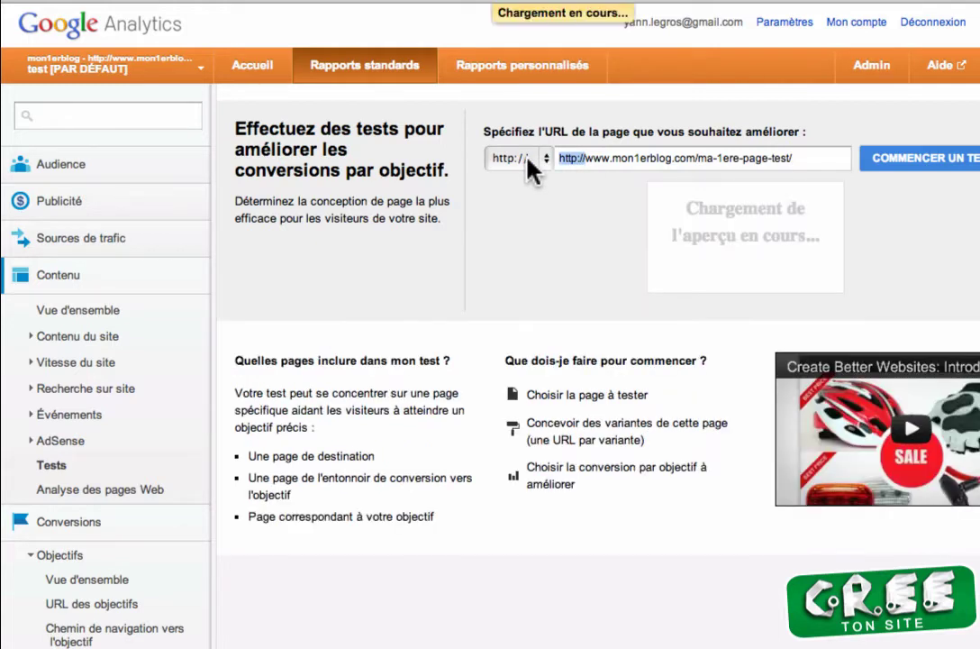
pyautogui.press('BackSpace')
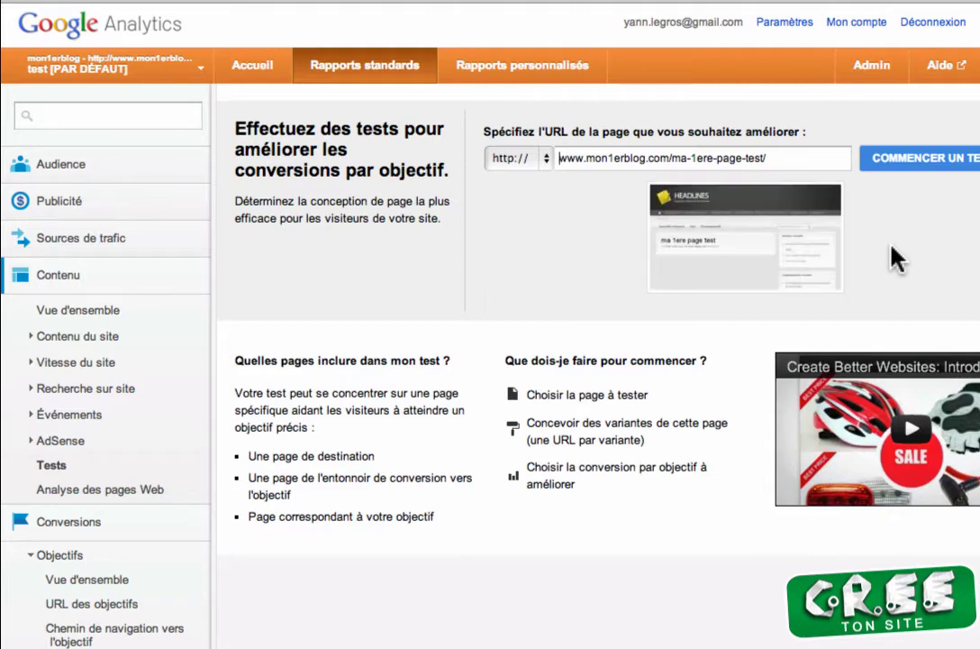
pyautogui.click(898, 156)
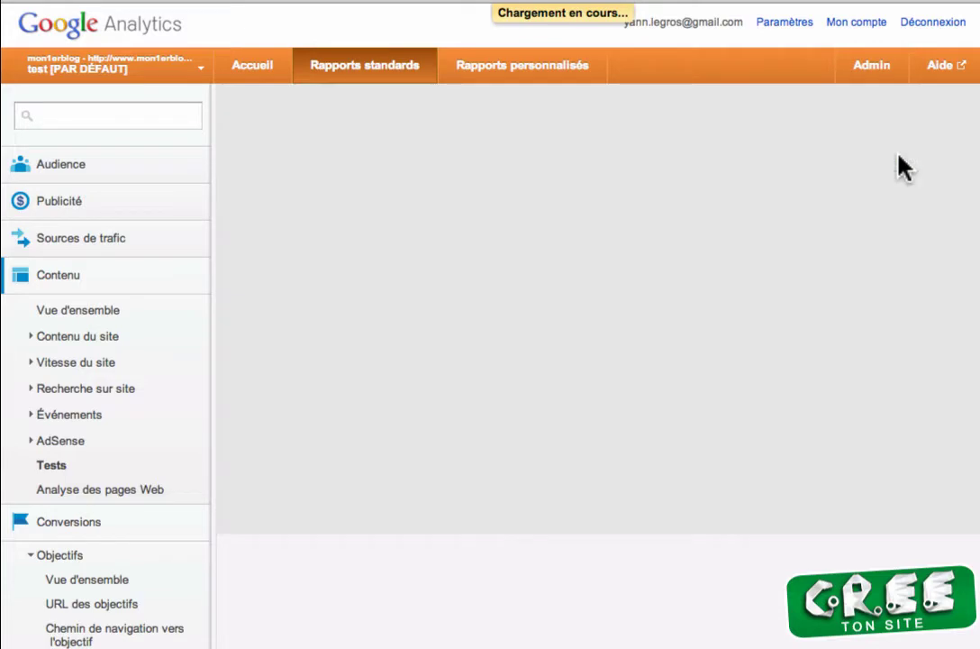
# Name the new content test "test d'une page test"
pyautogui.write('test d')
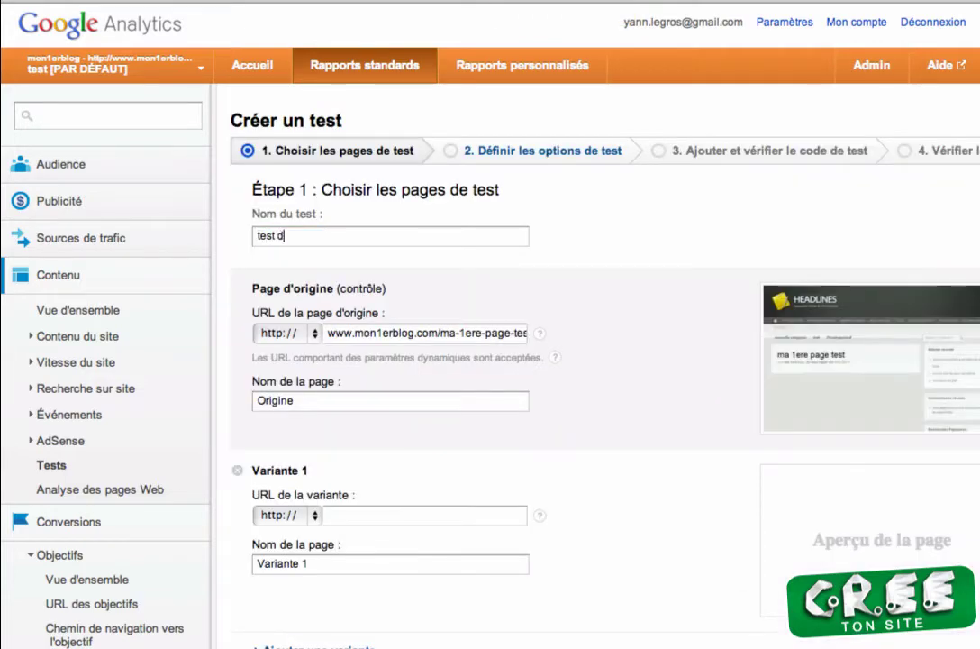
pyautogui.write("'une page ")
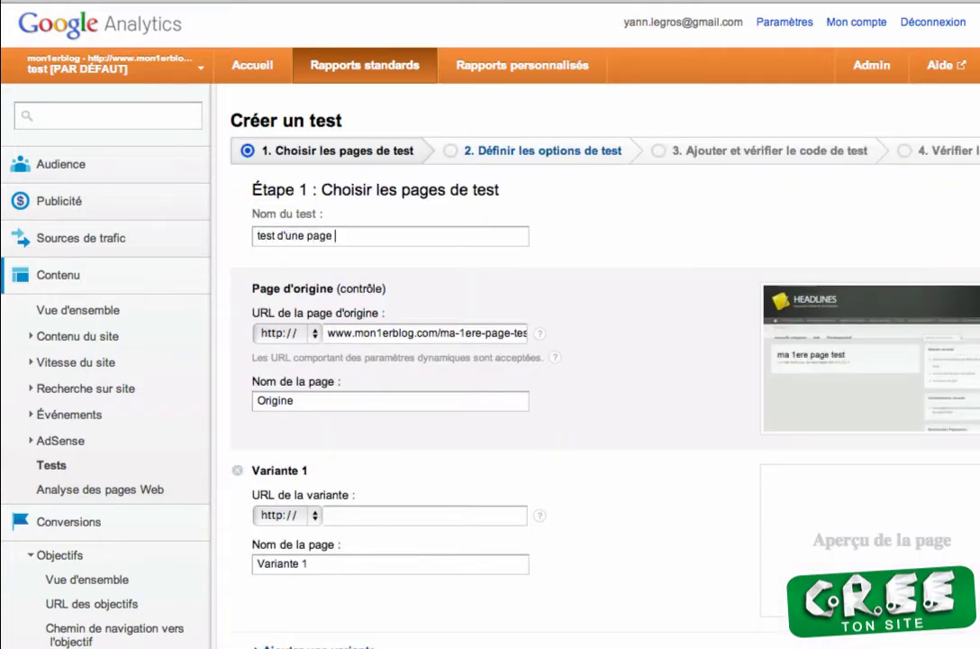
pyautogui.write('test')
pyautogui.click(345, 521)
pyautogui.click(700, 1)
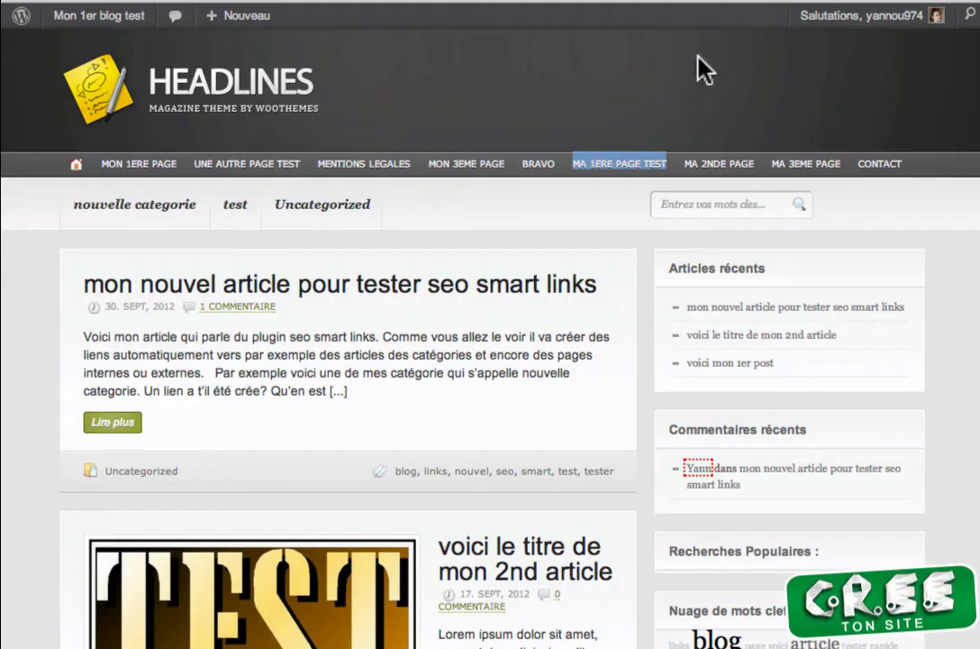
pyautogui.rightClick(717, 163)
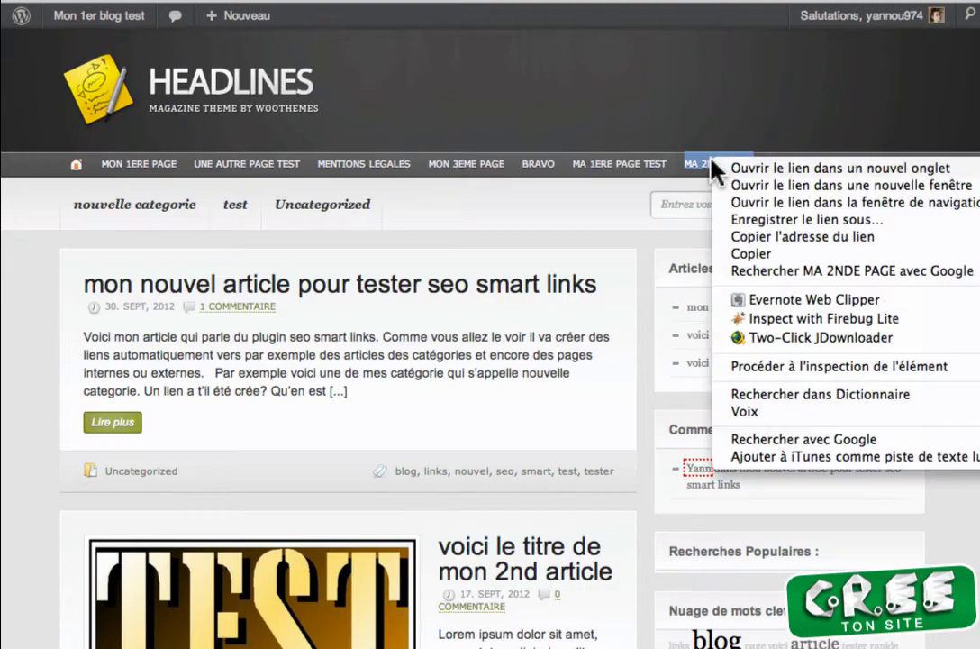
pyautogui.click(728, 237)
pyautogui.click(674, 1)
pyautogui.rightClick(343, 516)
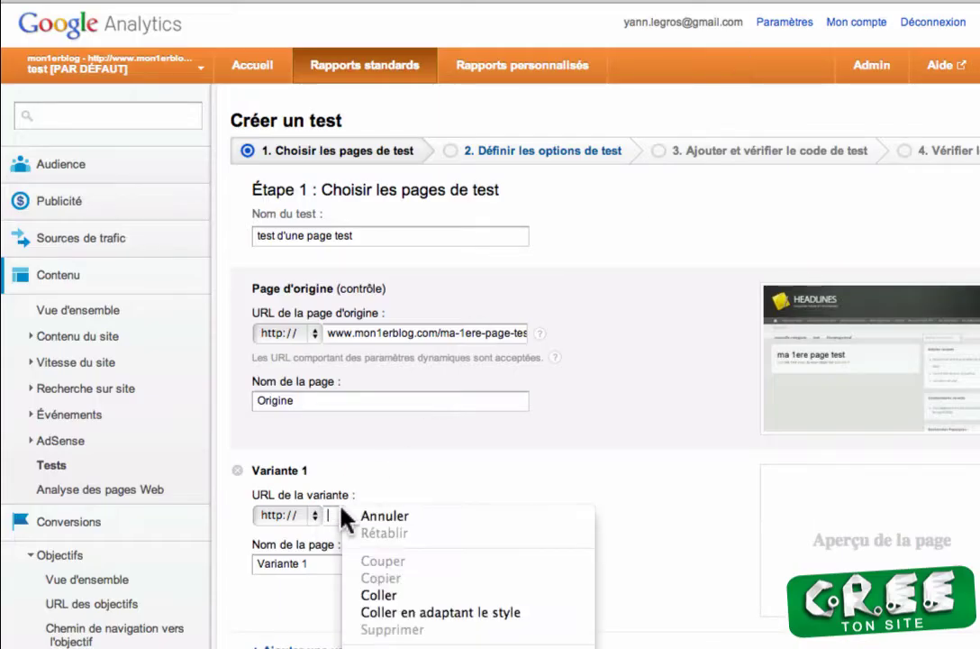
pyautogui.click(387, 594)
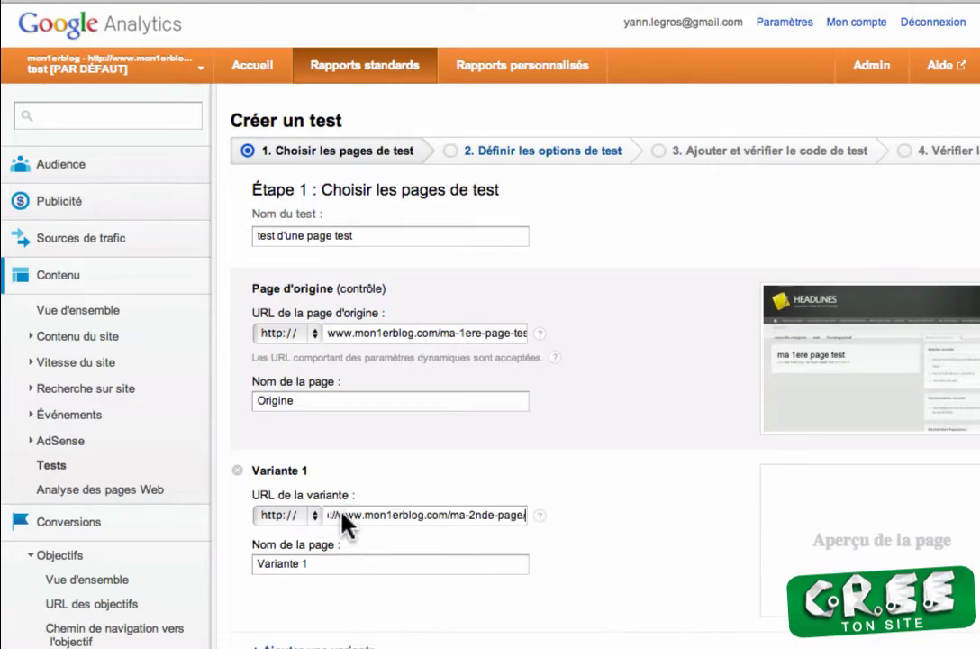
pyautogui.moveTo(342, 517); pyautogui.dragTo(234, 518)
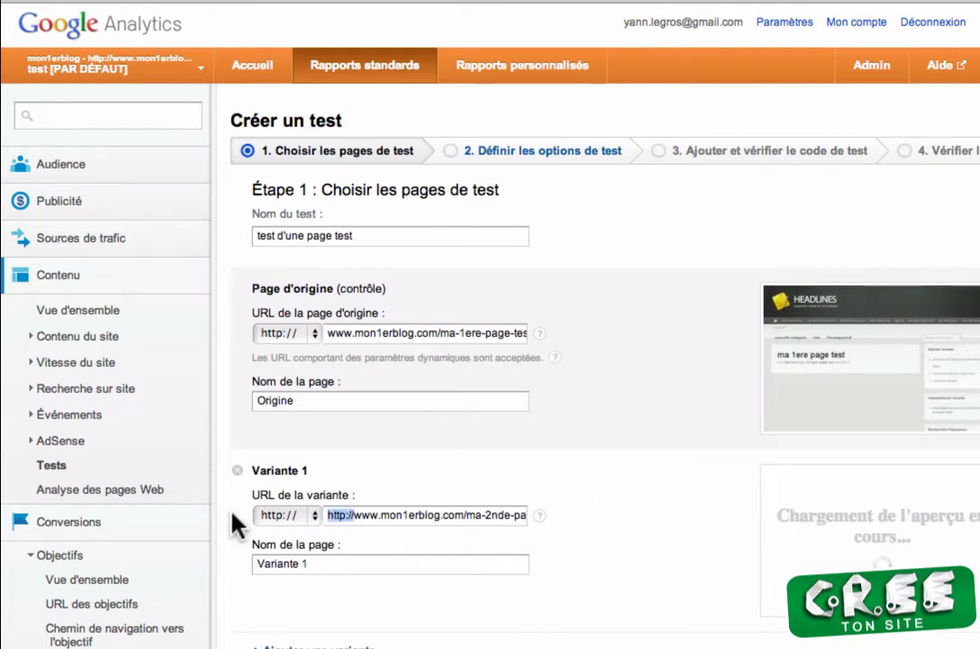
pyautogui.press('BackSpace')
# Rename the Variante 1 page as "page 2"
pyautogui.click(329, 566)
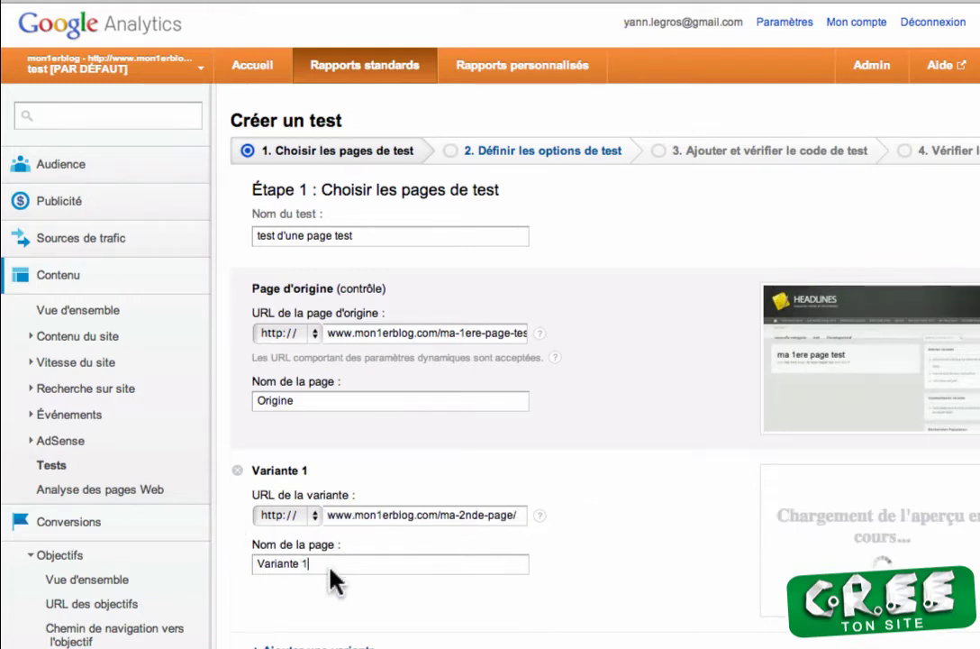
pyautogui.scroll(-5, 333, 563)
pyautogui.press('super+a')
pyautogui.write('pa')
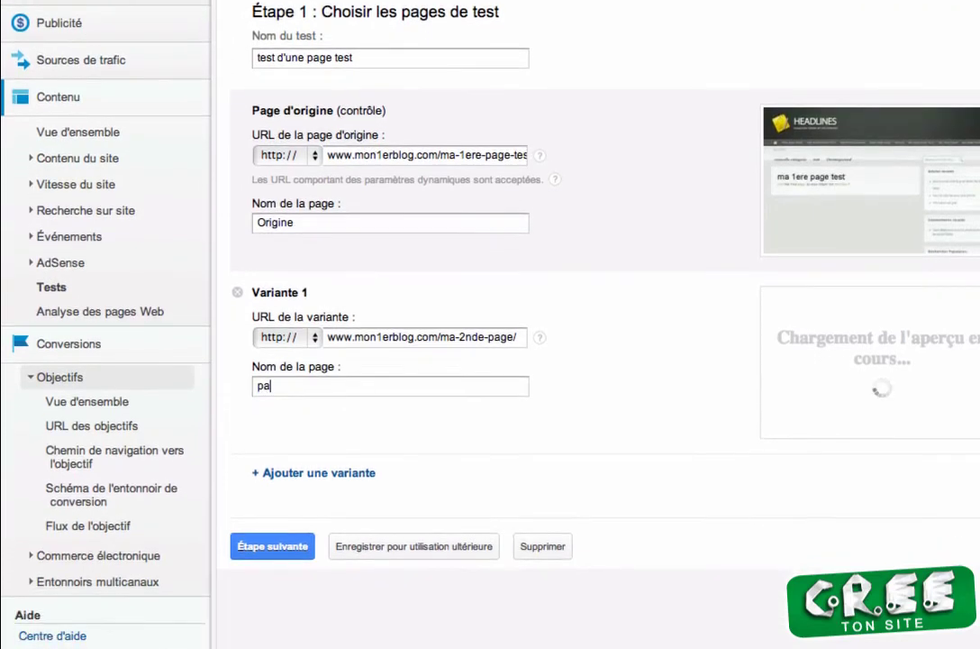
pyautogui.write('ge 2')
pyautogui.scroll(-3, 241, 334)
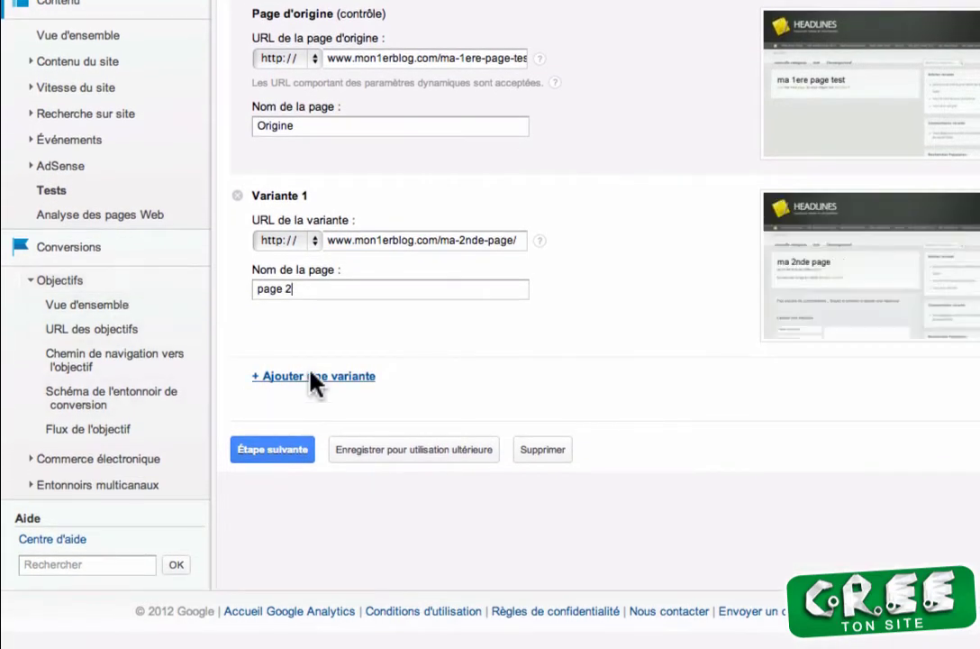
pyautogui.click(310, 374)
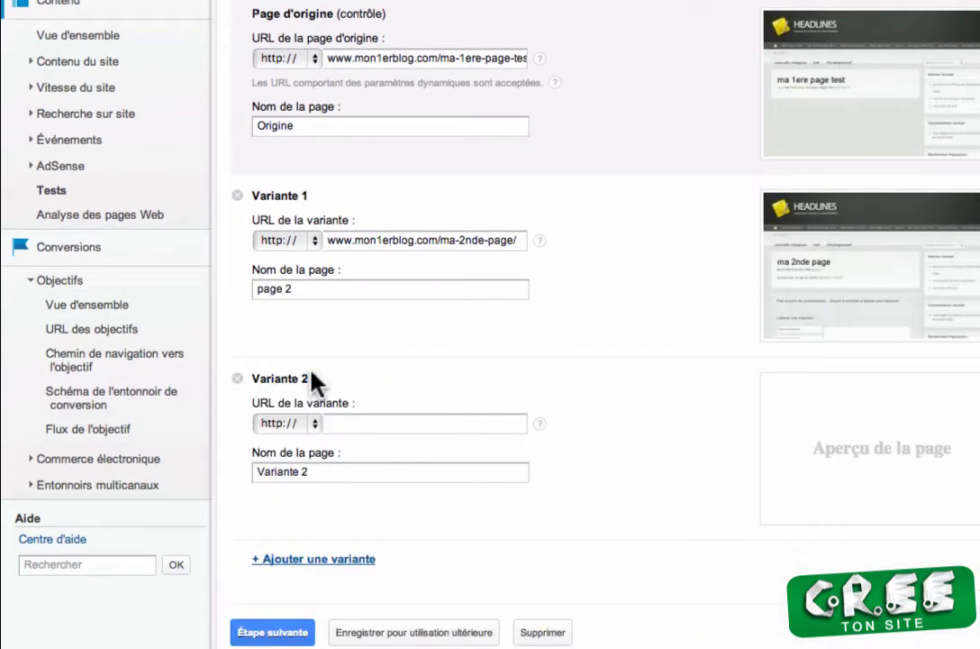
pyautogui.click(334, 427)
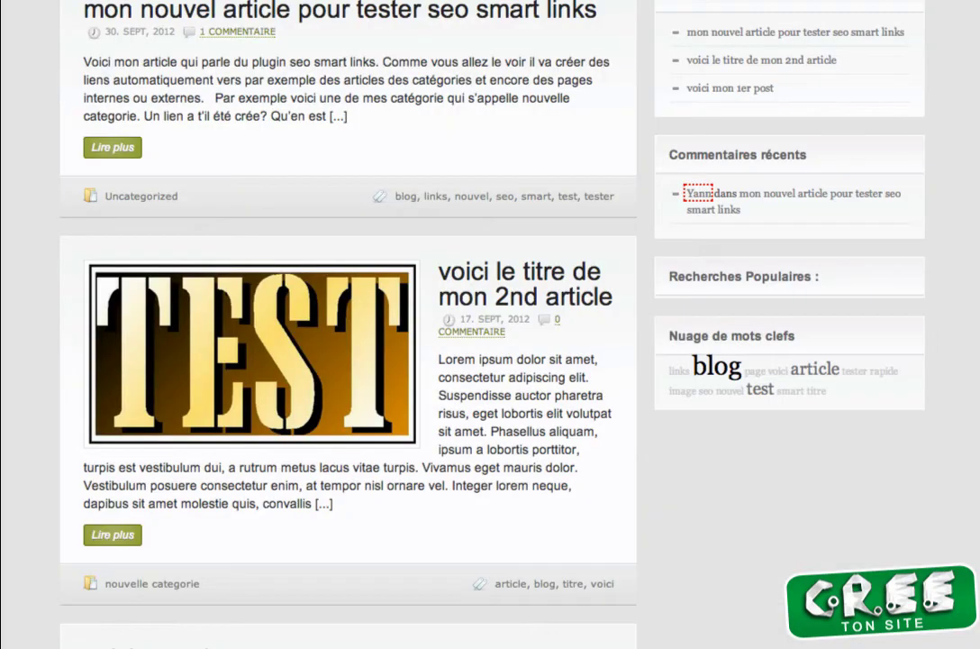
pyautogui.rightClick(770, 4)
pyautogui.press('Escape')
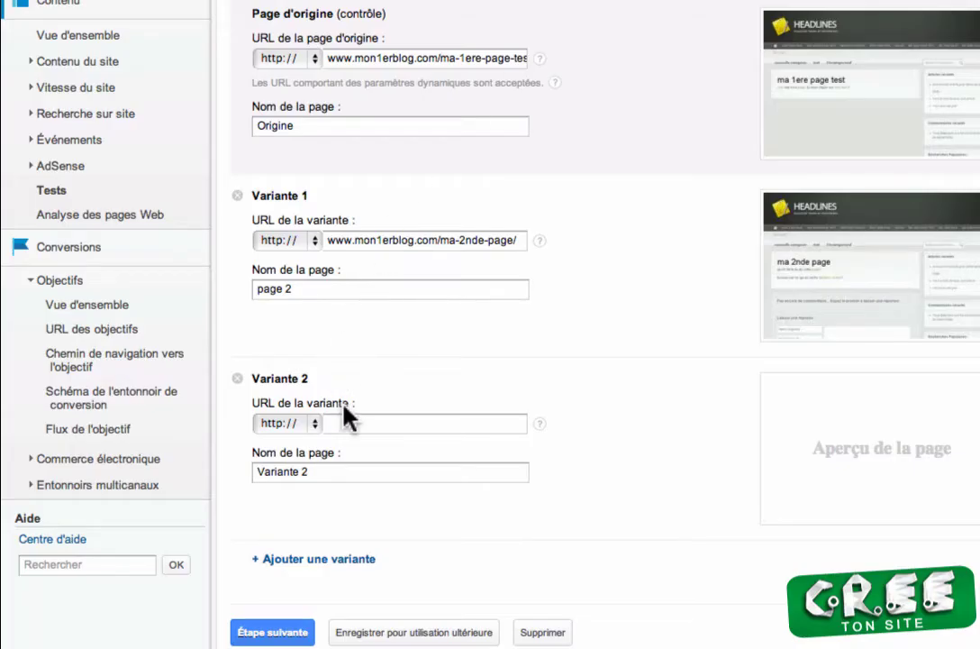
pyautogui.rightClick(362, 422)
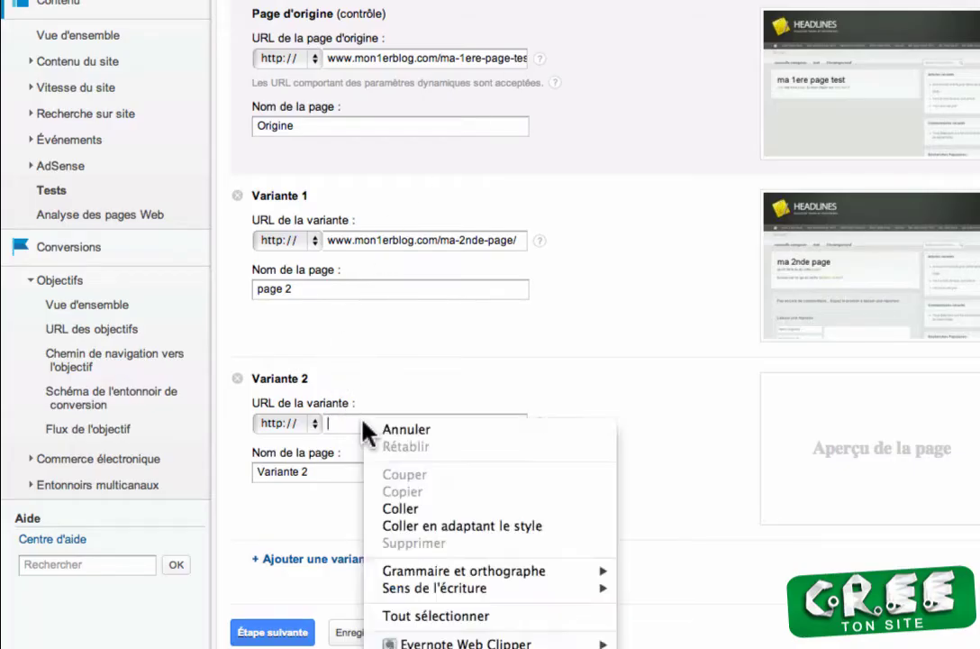
pyautogui.click(405, 510)
pyautogui.moveTo(335, 423); pyautogui.dragTo(273, 425)
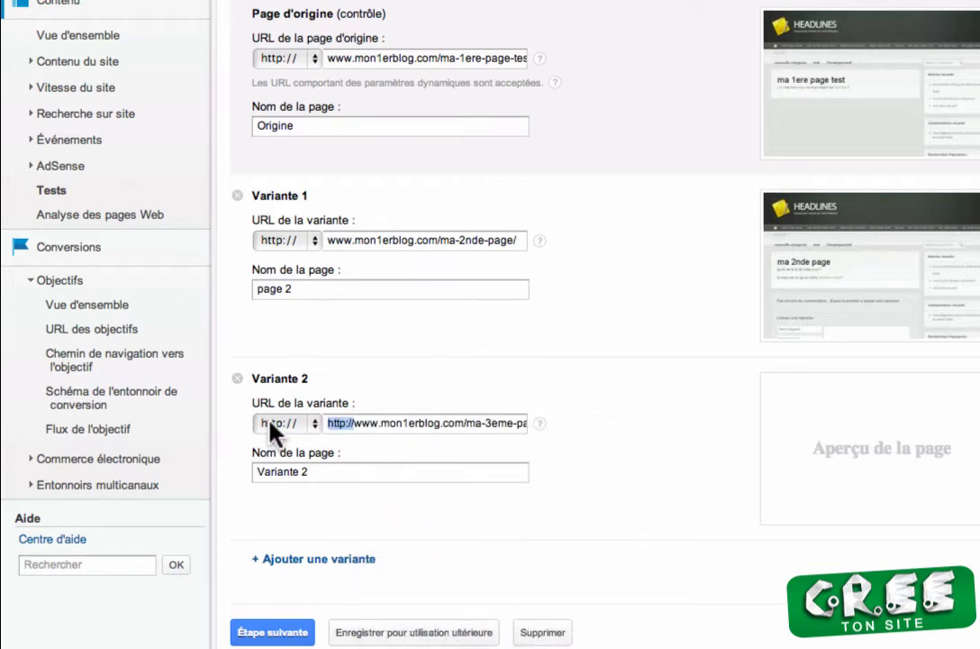
pyautogui.press('BackSpace')
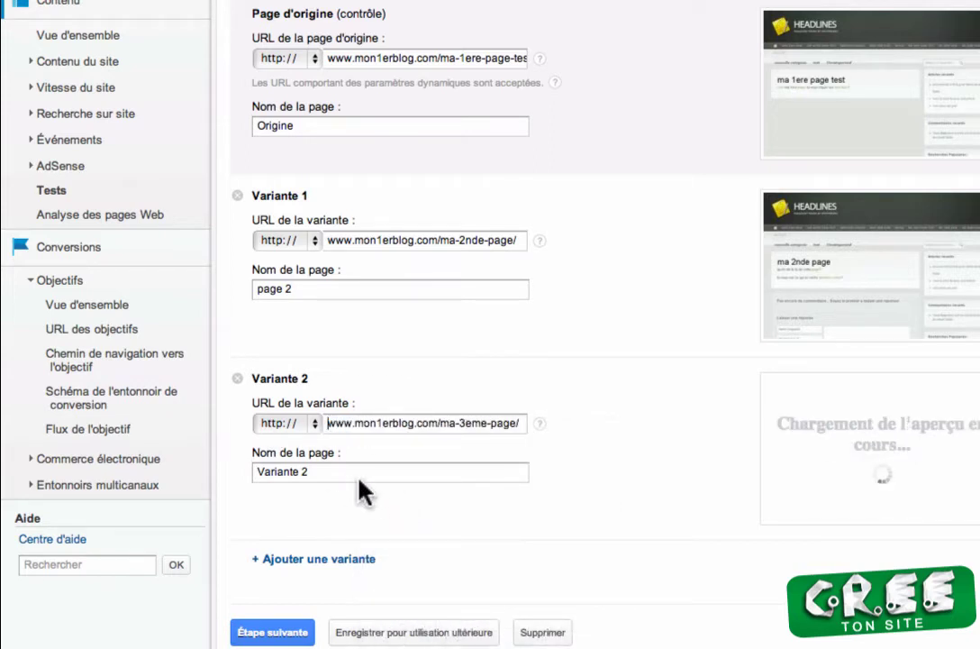
# Name the Variante 2 page "page 3" and continue to the test options
pyautogui.moveTo(361, 475); pyautogui.dragTo(131, 478)
pyautogui.write('page 3')
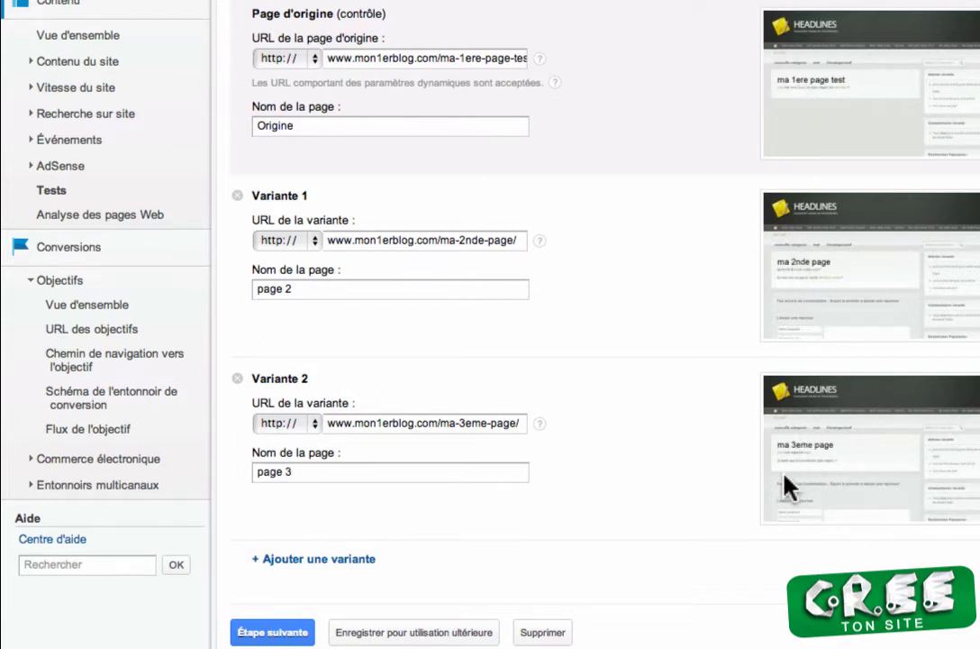
pyautogui.click(281, 632)
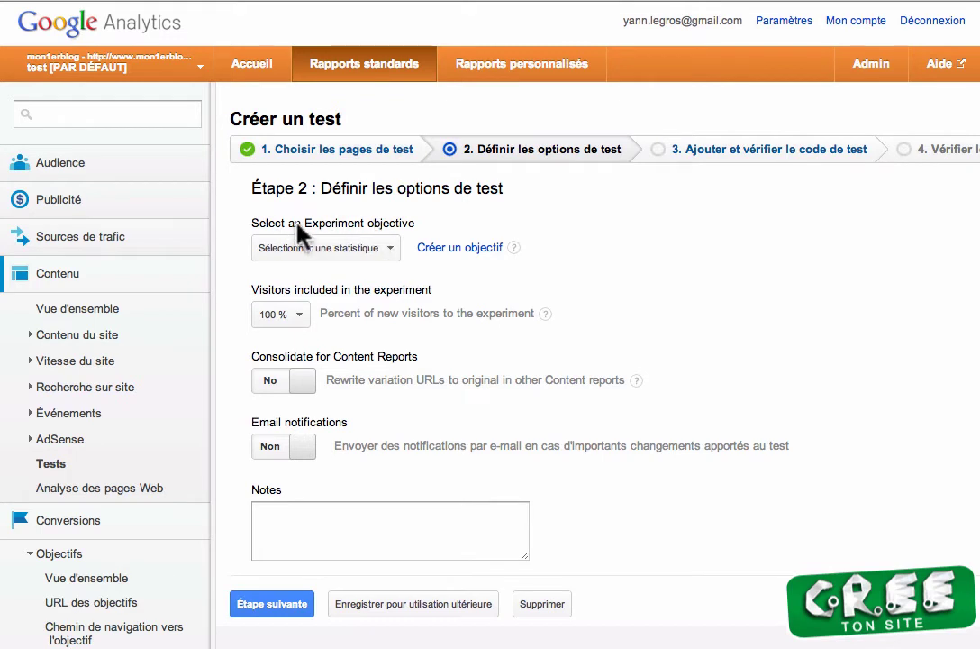
# Select the goal "page bravo (Réalisations de l'objectif 1)" as the experiment objective and continue to the test code step
pyautogui.click(384, 249)
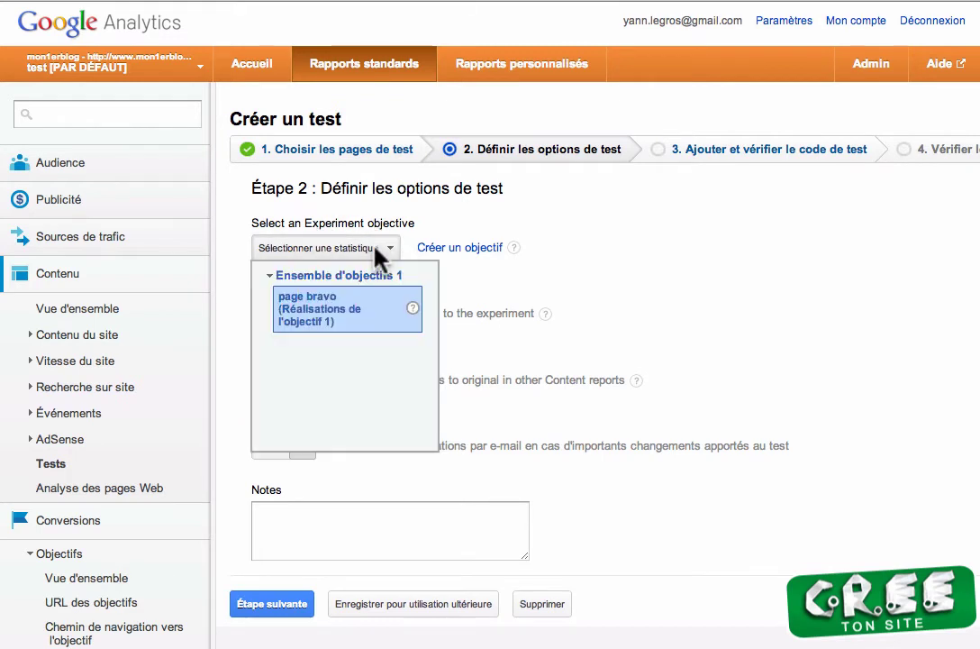
pyautogui.click(311, 303)
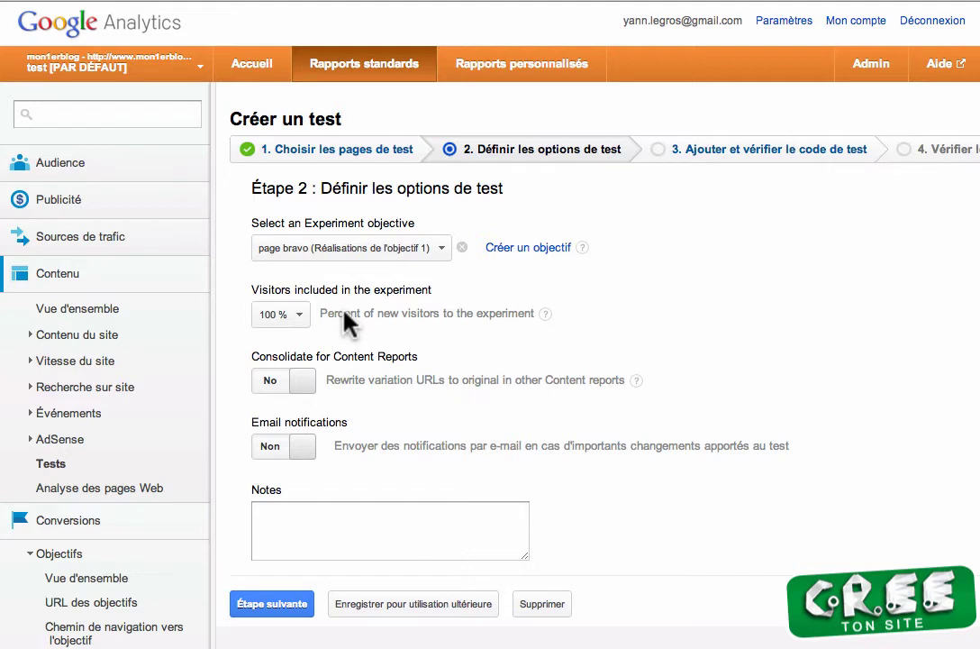
pyautogui.moveTo(378, 313); pyautogui.dragTo(441, 315)
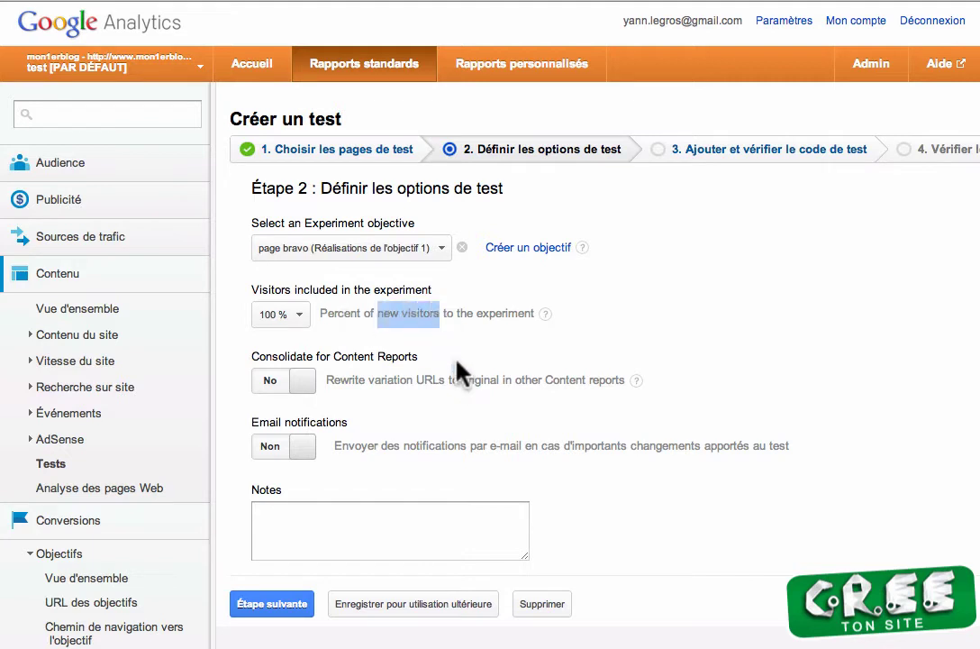
pyautogui.click(458, 369)
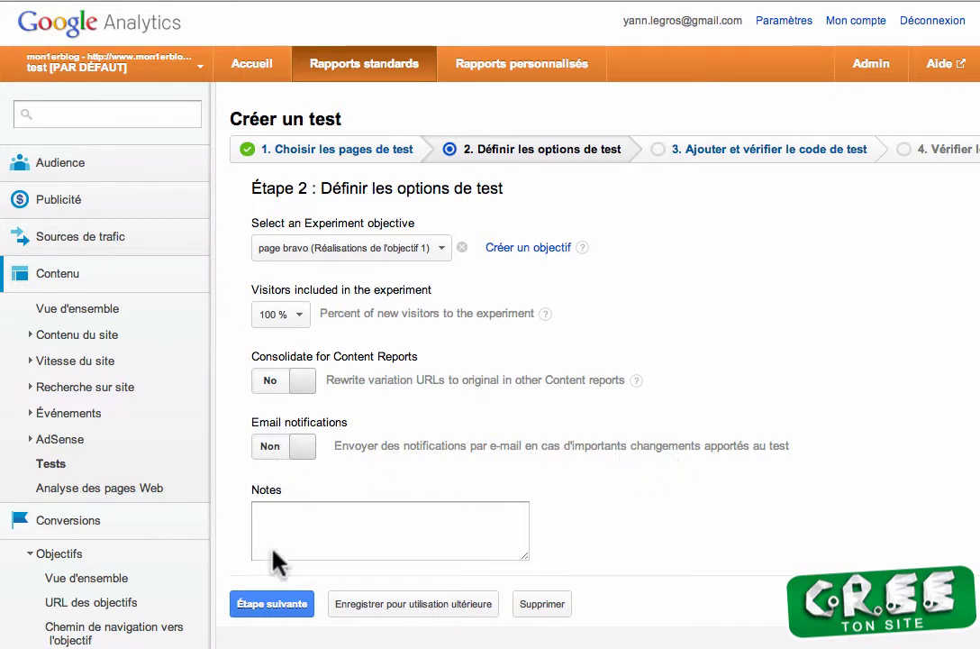
pyautogui.click(267, 604)
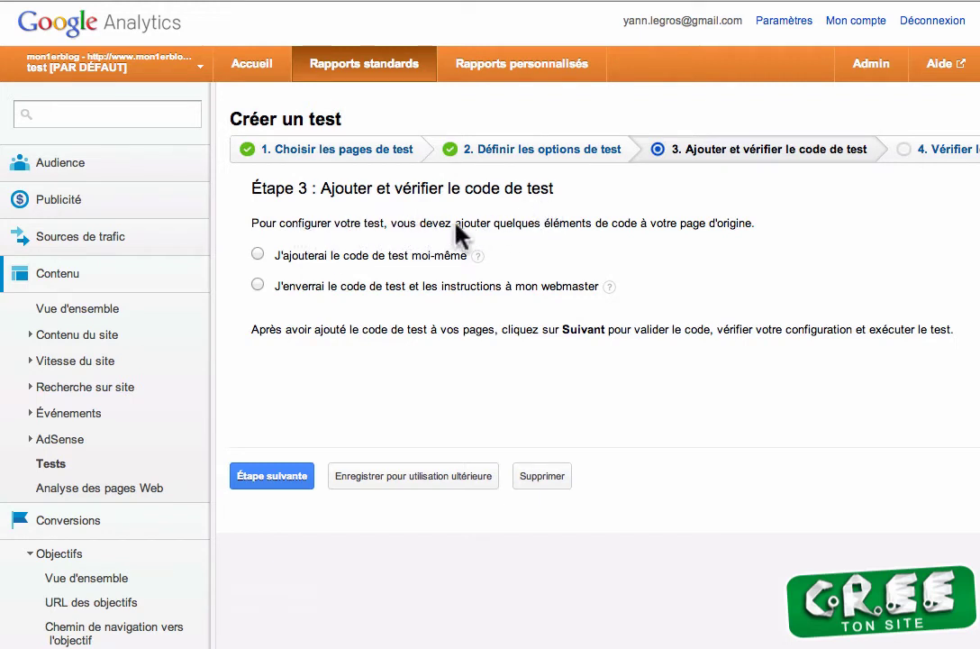
# Choose to add the test code yourself and copy the whole Google Analytics Content Experiment script
pyautogui.doubleClick(707, 225)
pyautogui.click(746, 232)
pyautogui.click(257, 255)
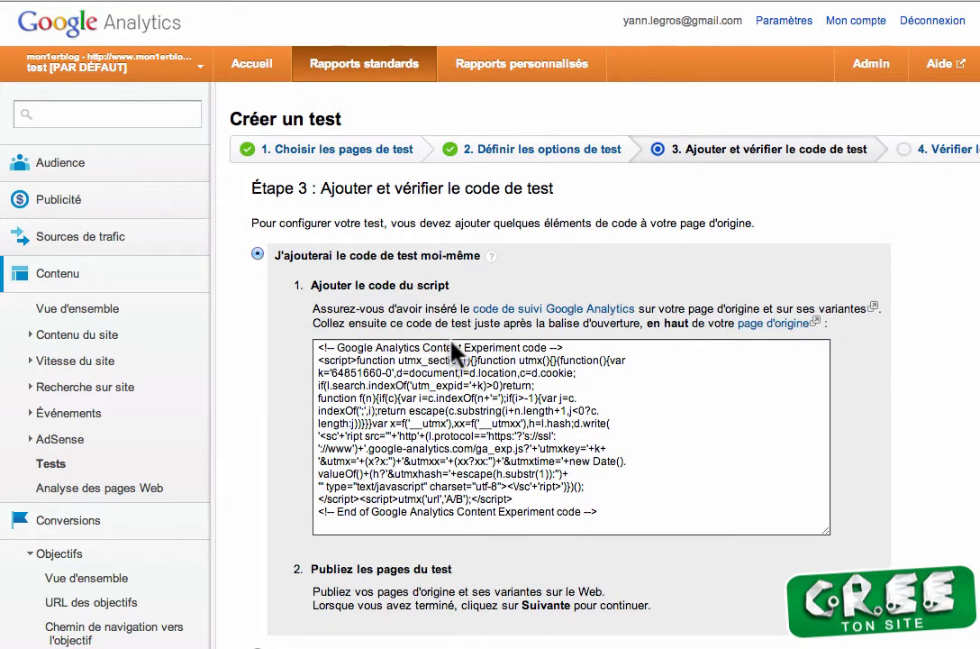
pyautogui.click(631, 516)
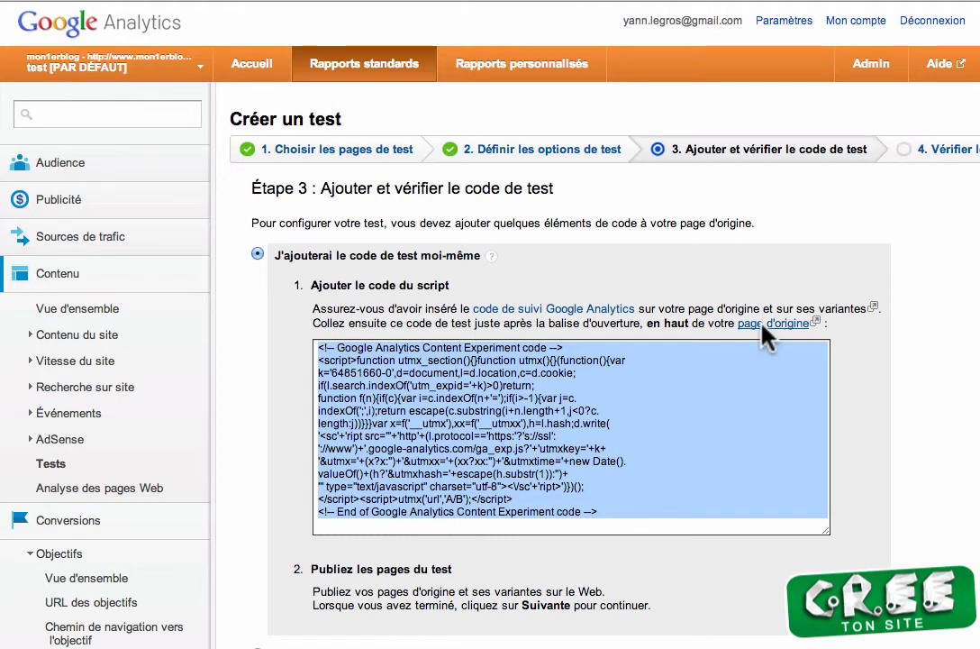
pyautogui.rightClick(473, 416)
pyautogui.click(491, 487)
# Switch to the blog's WordPress administration and open the page for adding new extensions
pyautogui.click(624, 0)
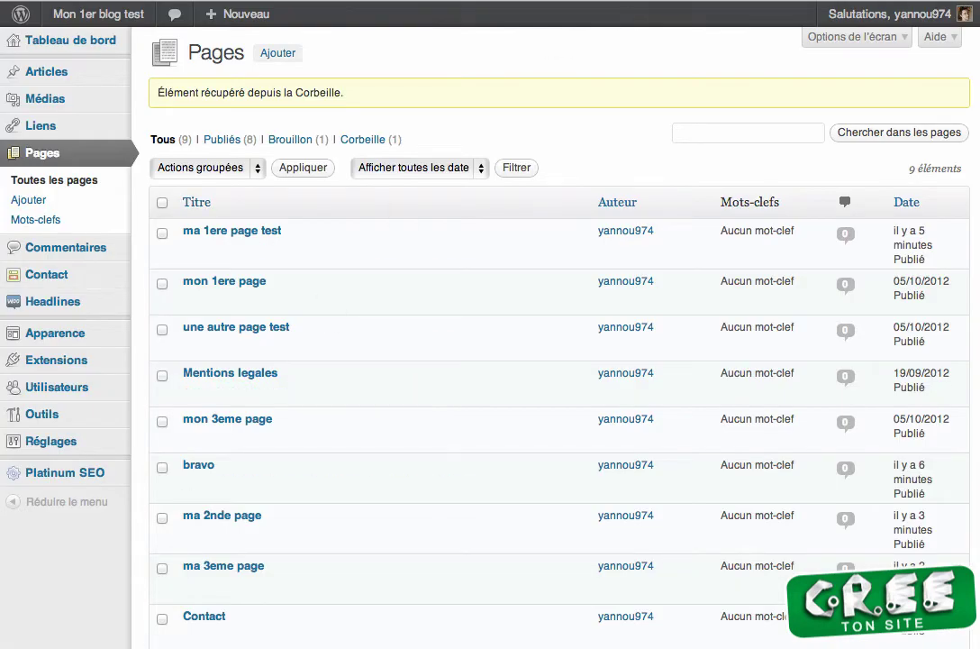
pyautogui.moveTo(66, 335)
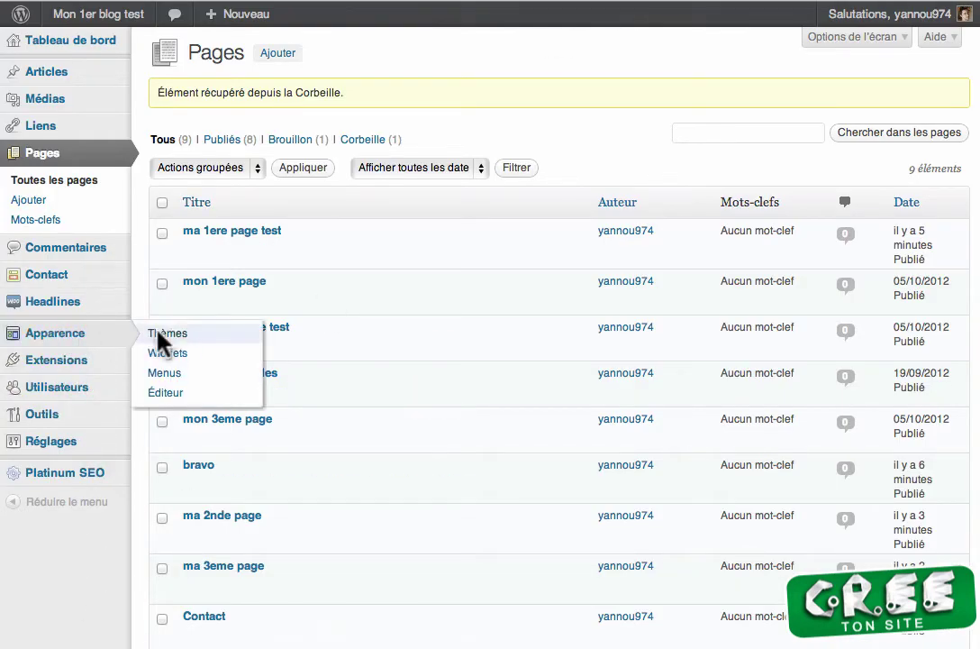
pyautogui.moveTo(68, 362)
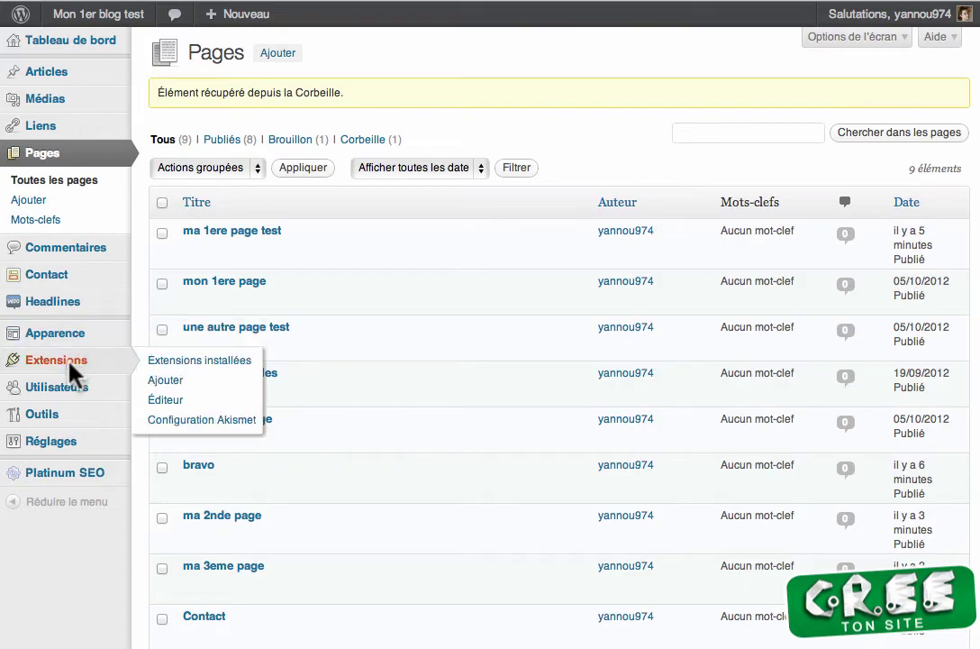
pyautogui.click(165, 379)
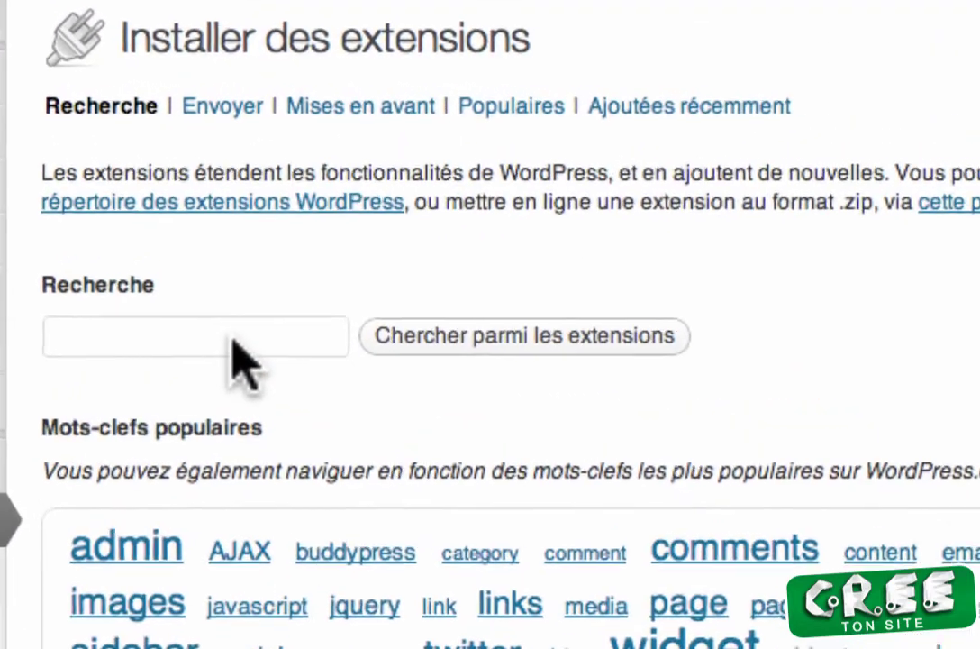
# Find the Google Website Optimizer for WordPress extension by searching "google website optimizer for wordpress", and install and activate it
pyautogui.click(236, 305)
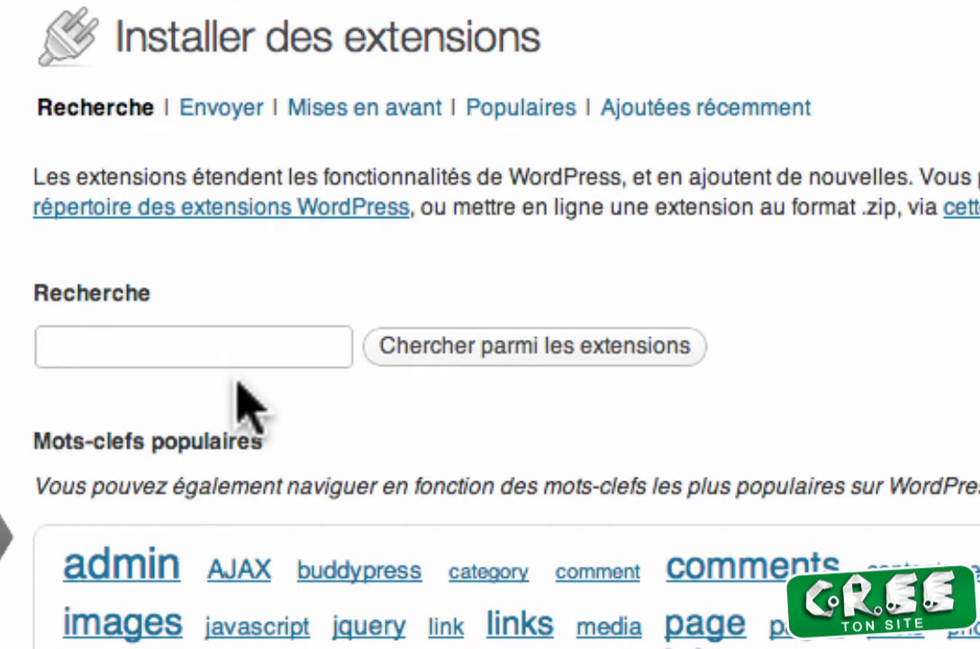
pyautogui.write('google webs')
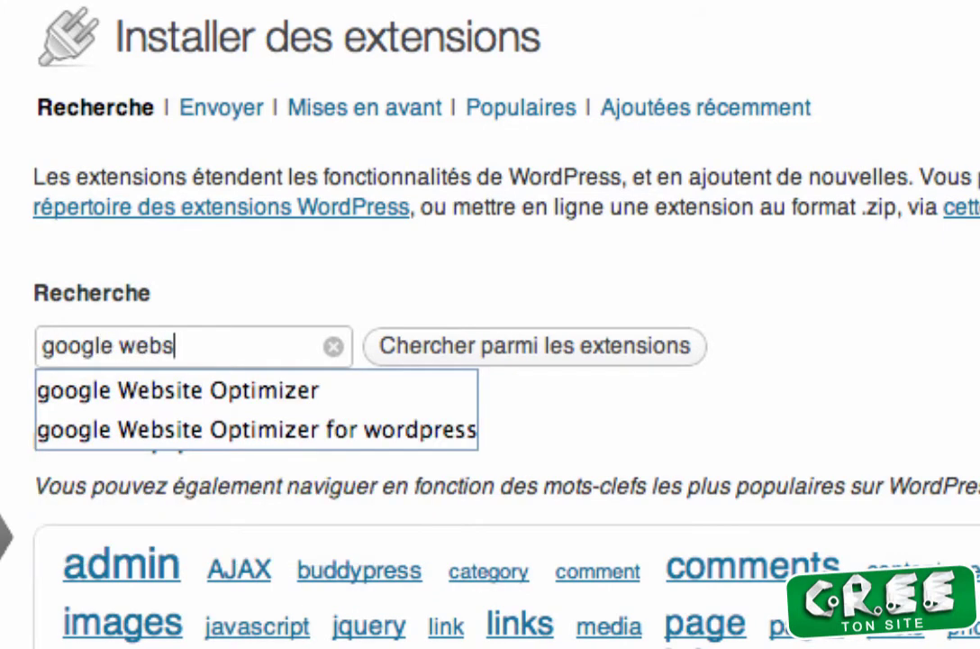
pyautogui.write('ite opt')
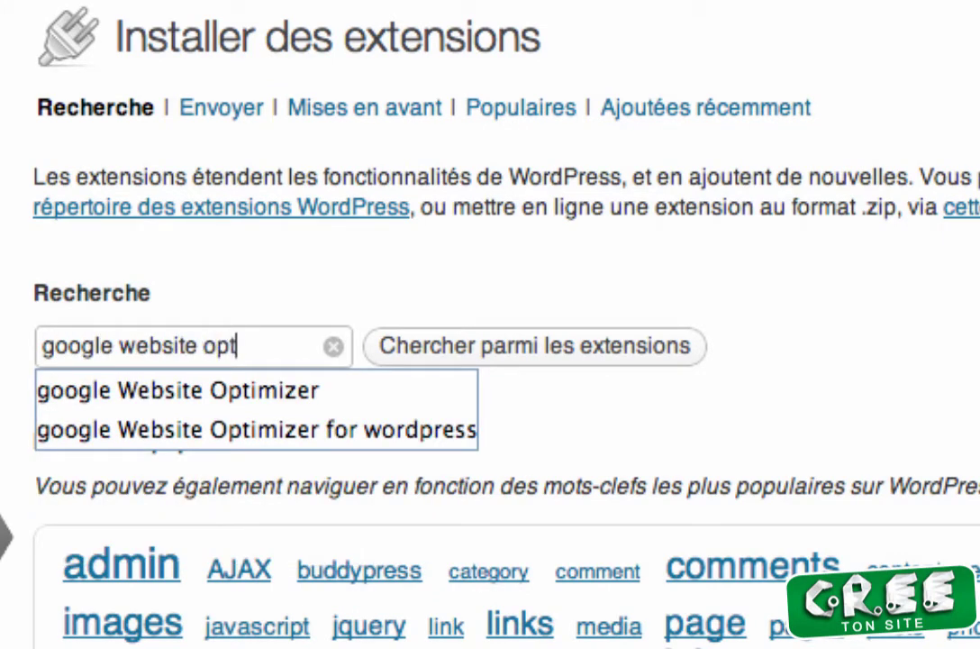
pyautogui.write('imizer f')
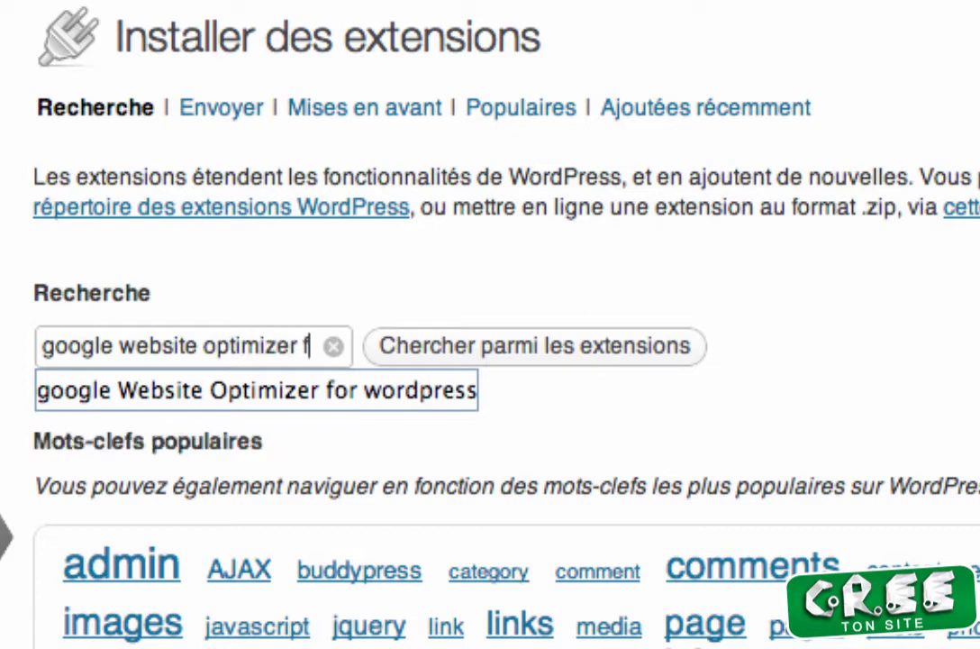
pyautogui.write('or wordpr')
pyautogui.write('ess')
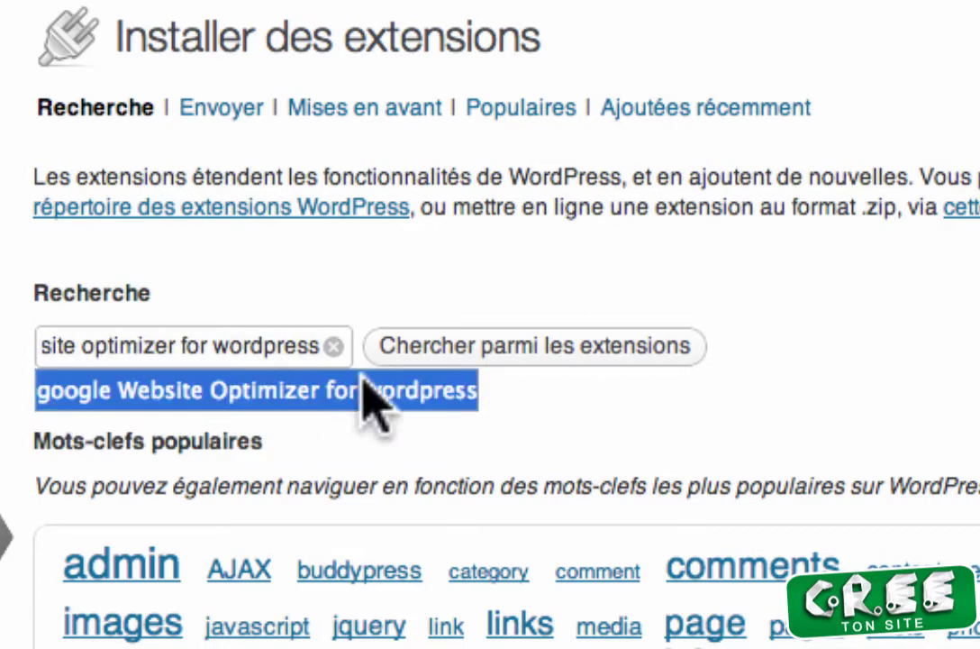
pyautogui.click(682, 423)
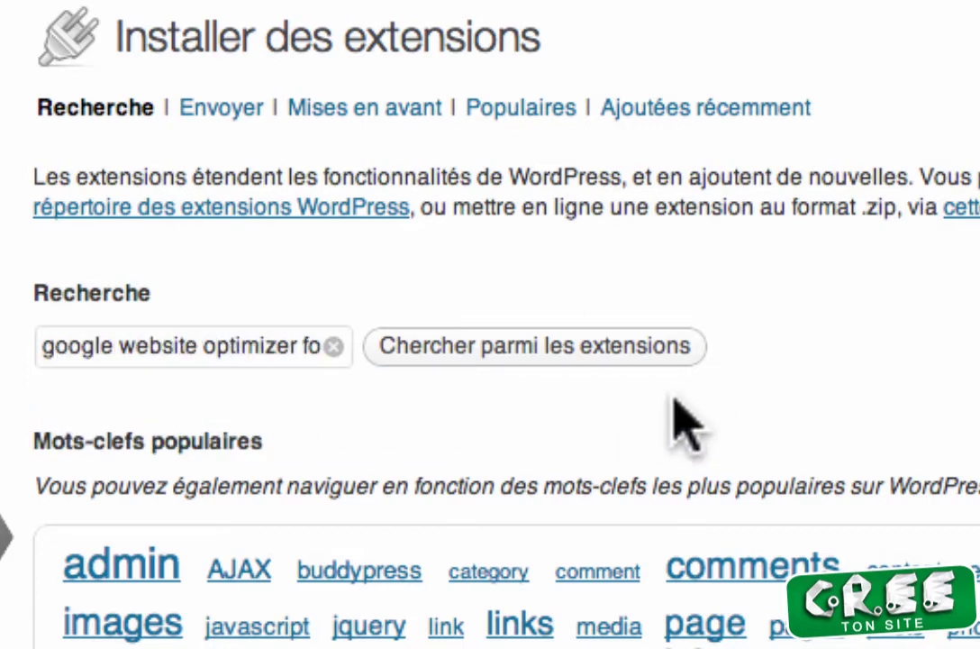
pyautogui.click(543, 358)
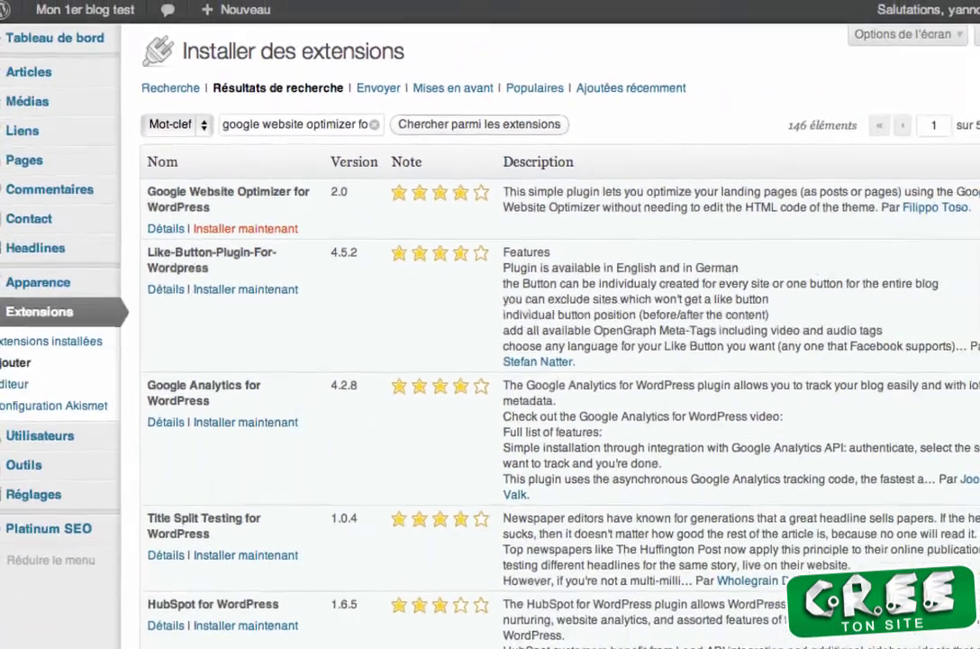
pyautogui.click(289, 286)
pyautogui.click(703, 325)
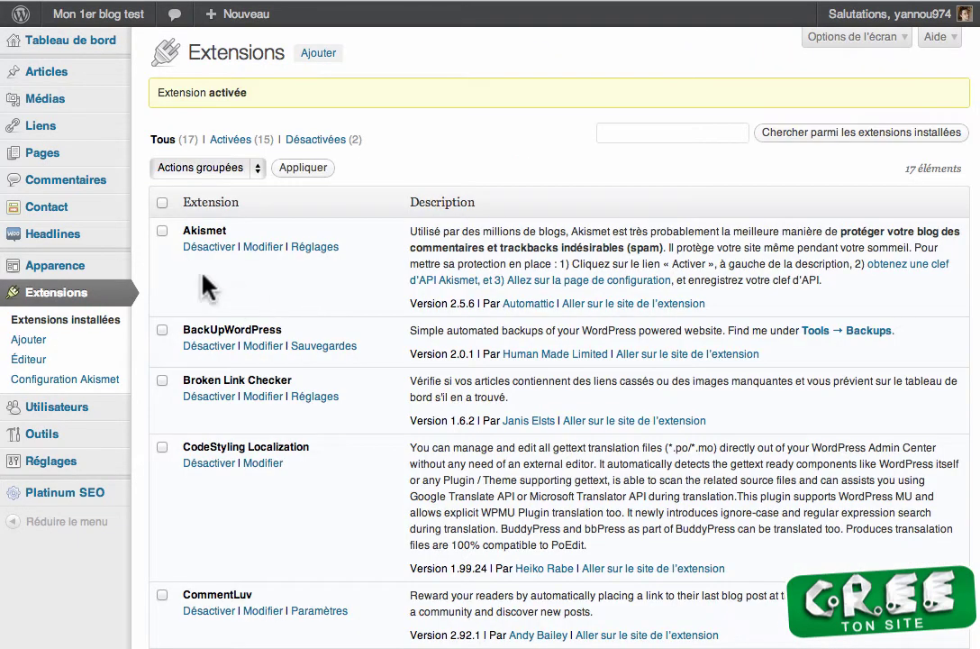
# Open the page "ma 1ere page test" for editing and enable Google Website Optimizer support for it
pyautogui.moveTo(39, 156)
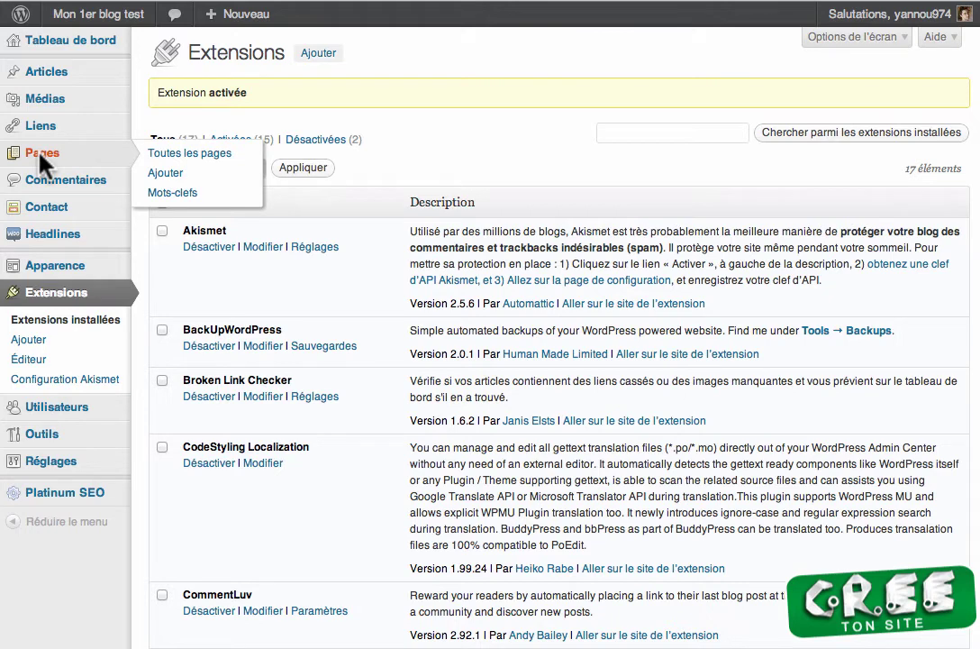
pyautogui.click(40, 155)
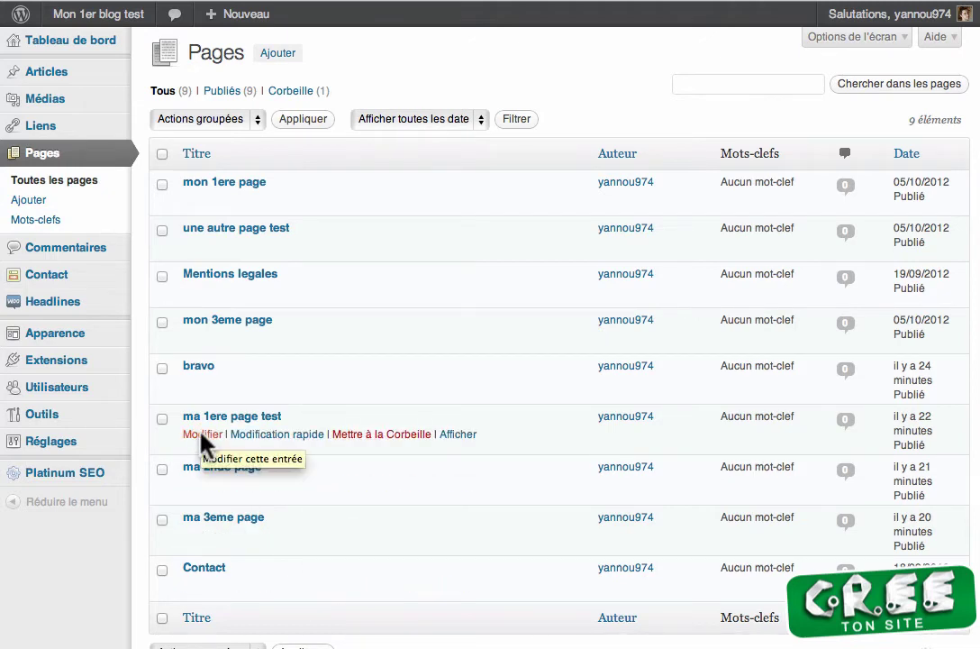
pyautogui.click(201, 433)
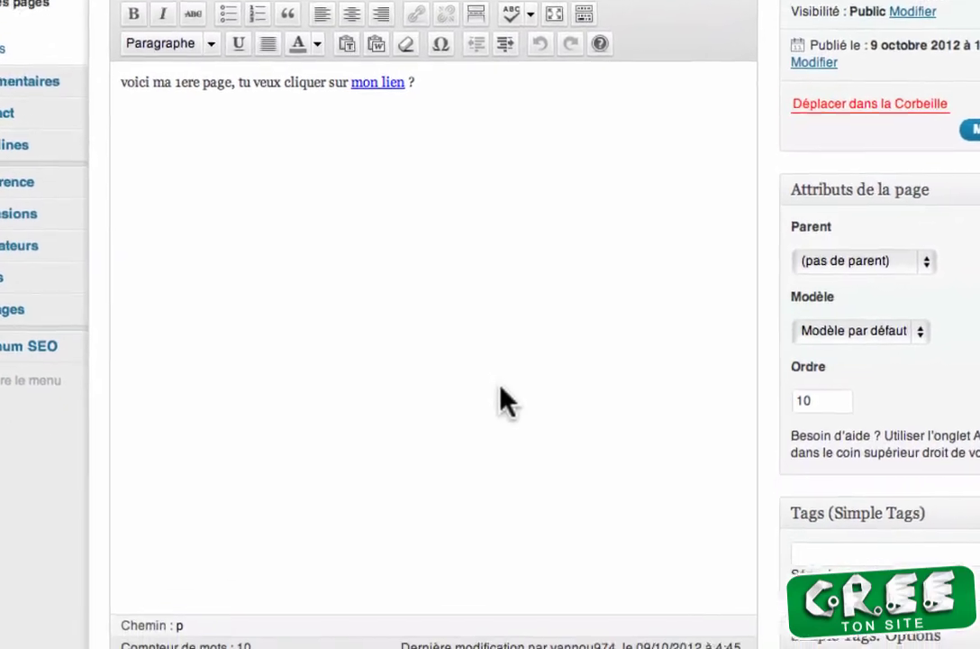
pyautogui.scroll(-15, 504, 401)
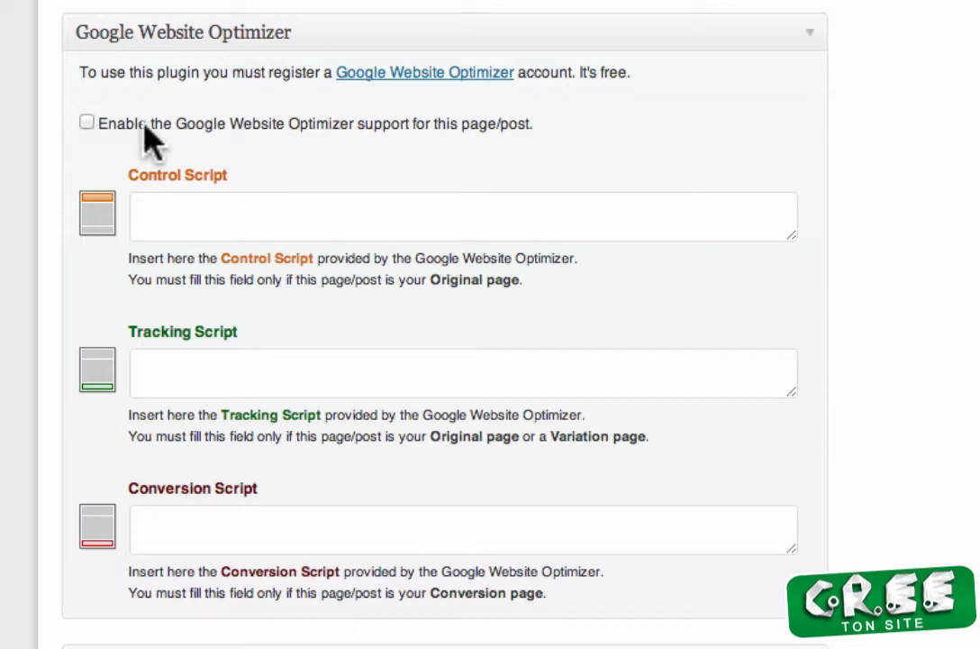
pyautogui.click(87, 122)
# Paste the copied Google Analytics Content Experiment code as the Control Script, enlarge the script box and update the page
pyautogui.click(159, 221)
pyautogui.rightClick(158, 219)
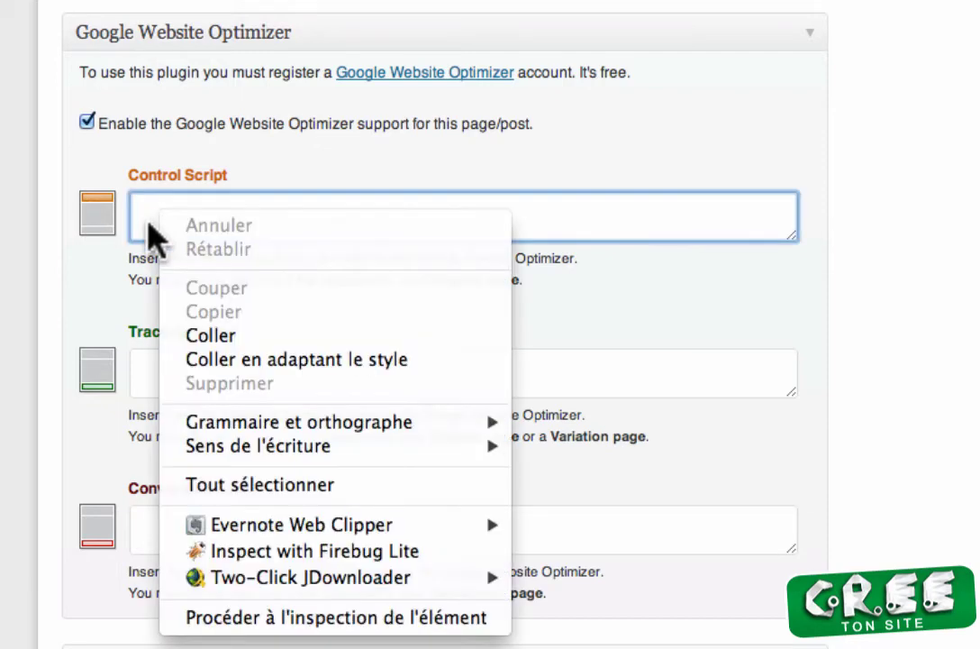
pyautogui.click(193, 340)
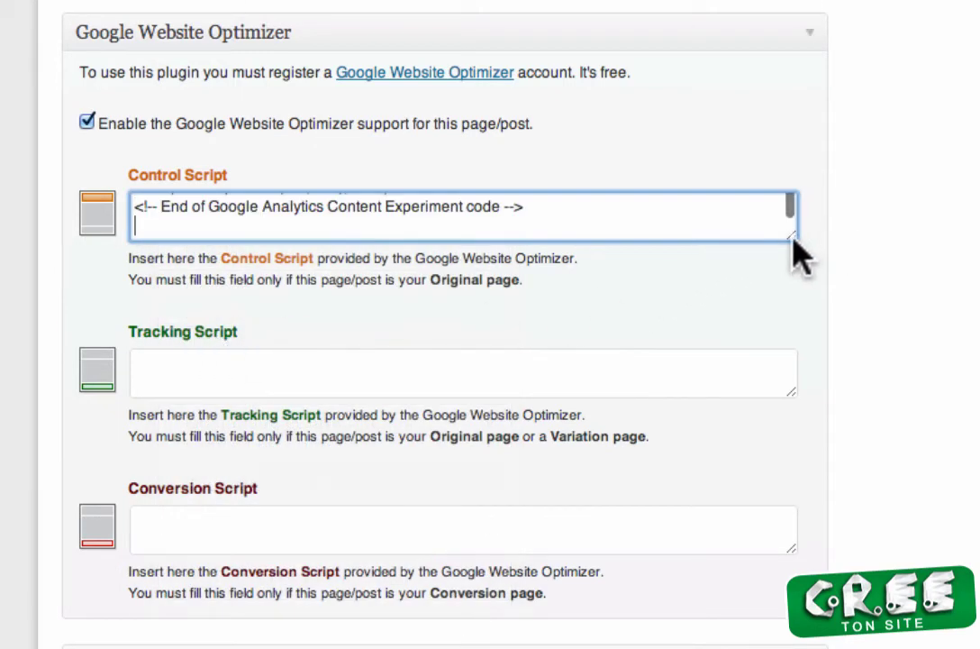
pyautogui.moveTo(792, 237); pyautogui.dragTo(813, 459)
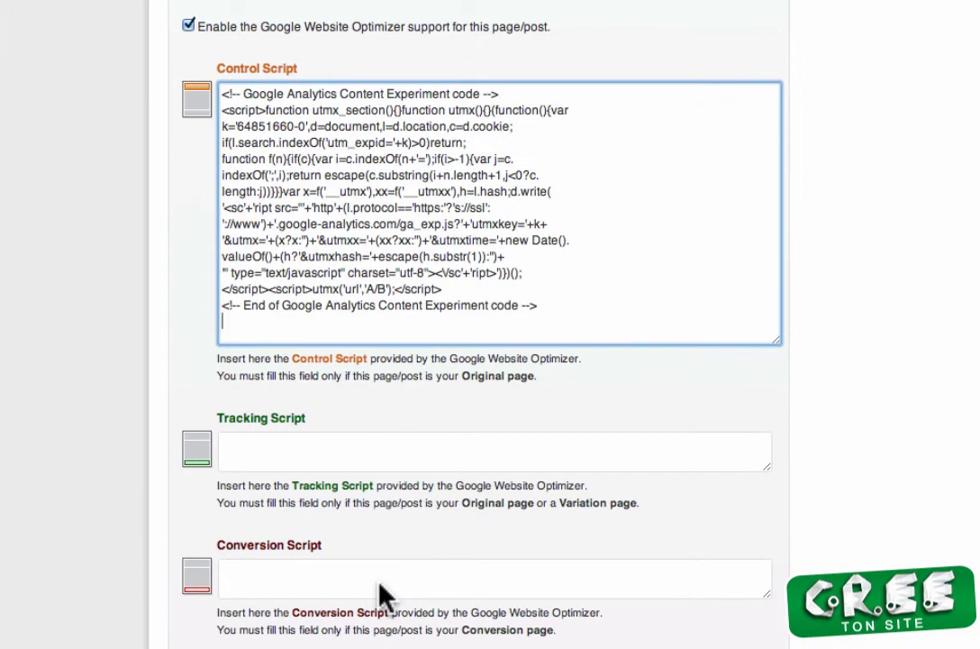
pyautogui.scroll(15, 383, 595)
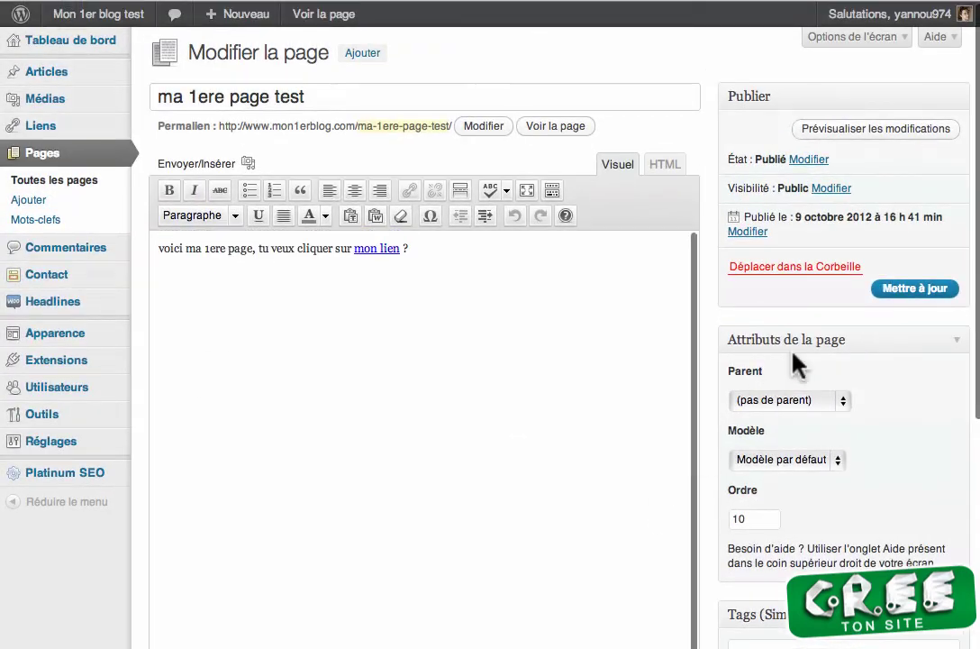
pyautogui.click(886, 296)
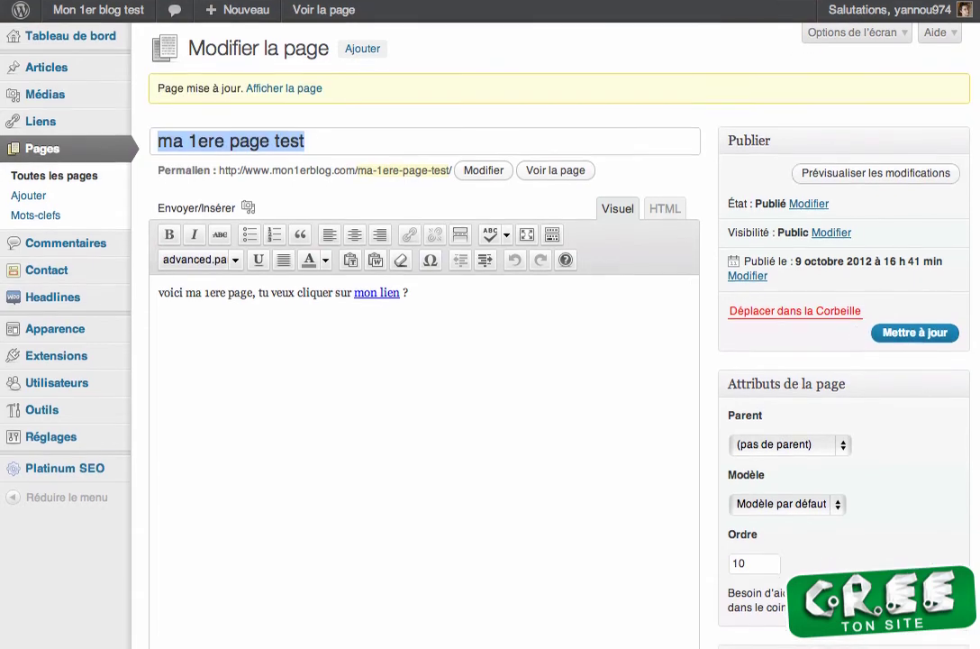
# Switch back to Google Analytics, have the test code on the pages validated and continue to the test review step
pyautogui.click(802, 1)
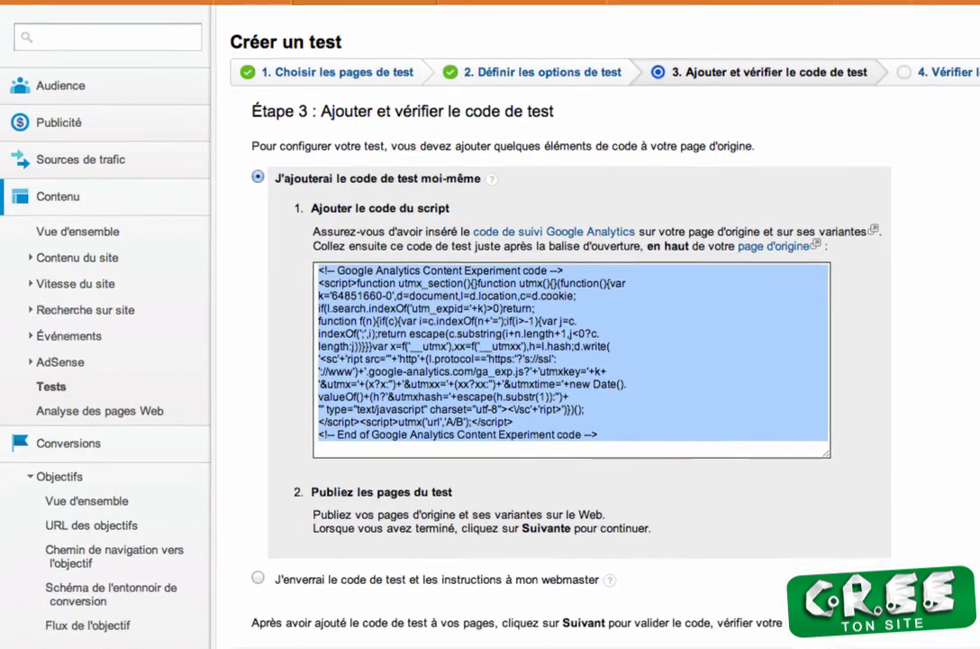
pyautogui.click(505, 532)
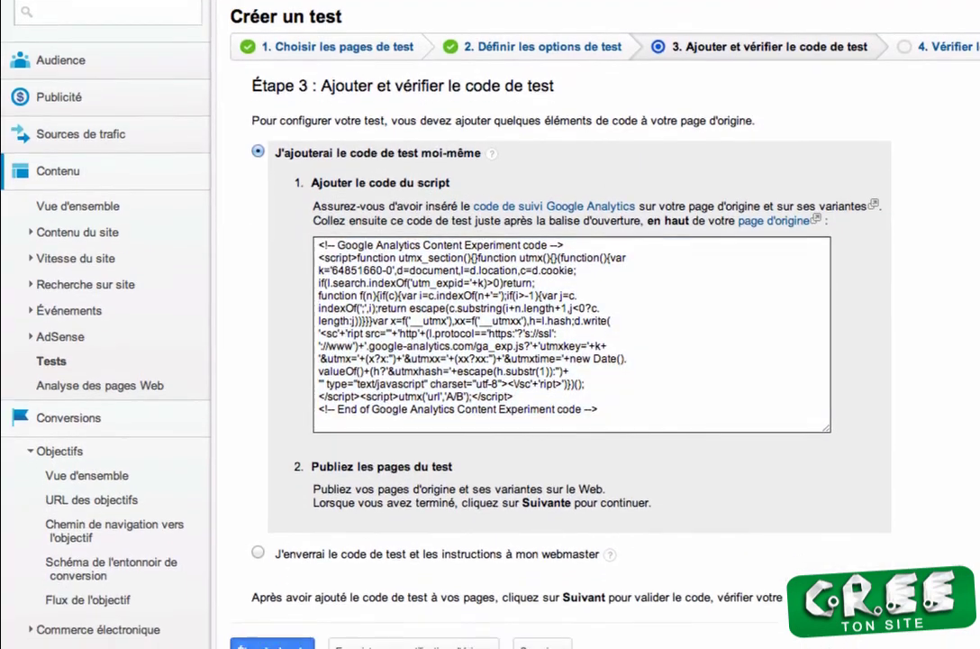
pyautogui.click(271, 632)
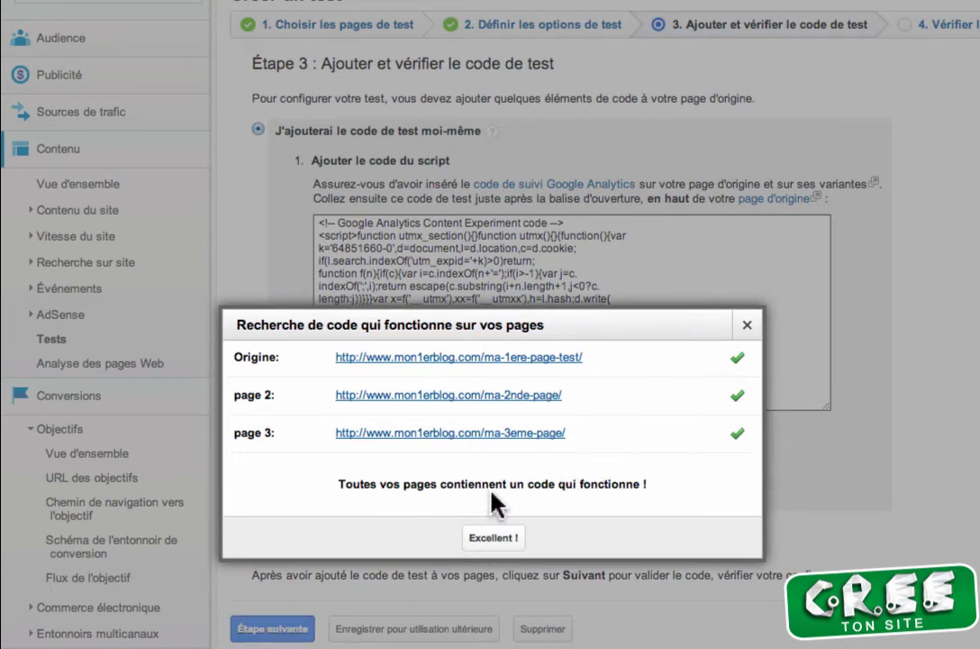
pyautogui.click(484, 537)
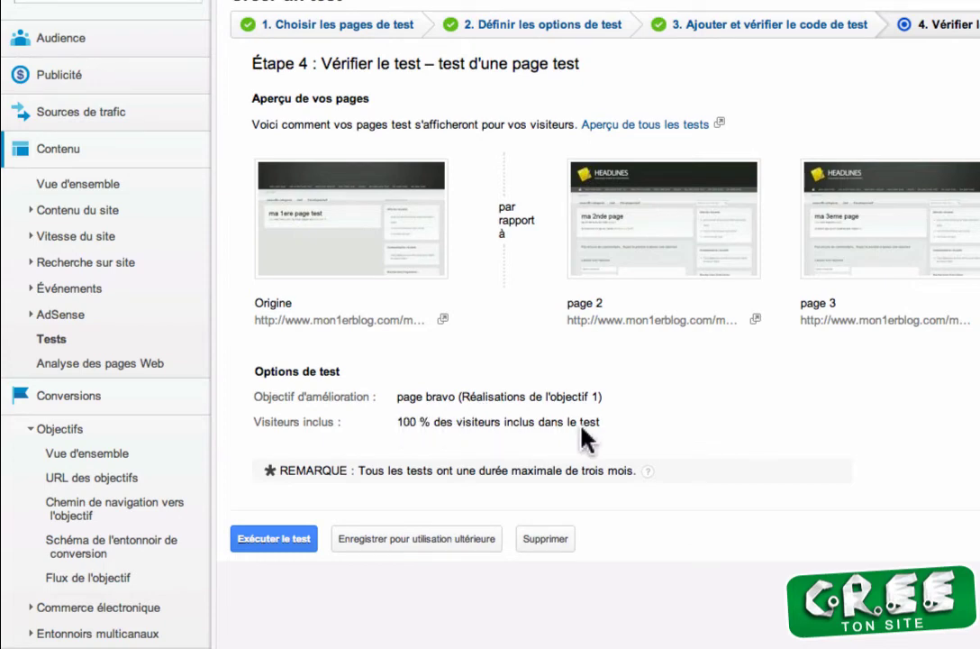
# Run the content test and go to the list of tests
pyautogui.click(277, 540)
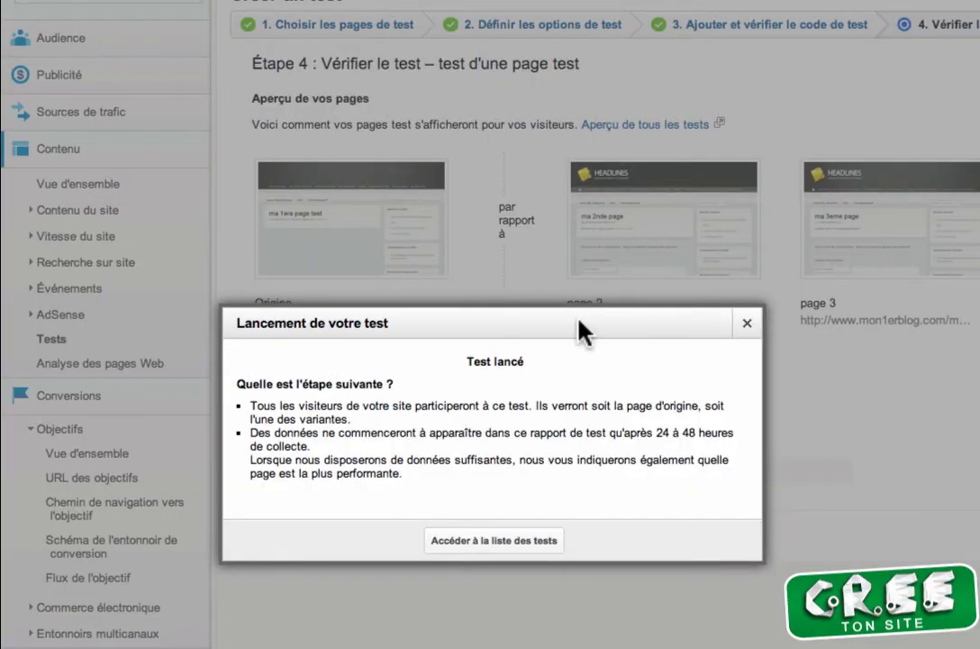
pyautogui.click(498, 540)
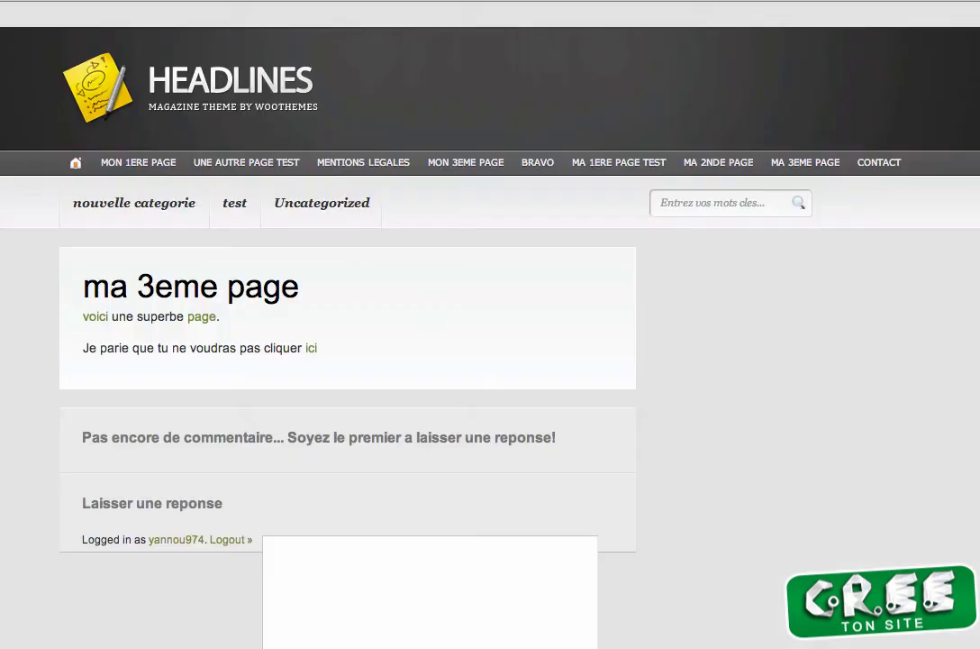
# Copy the "ma 1ere page test" link, view that page in another browser window and move the window down to compare it with "ma 3eme page"
pyautogui.rightClick(598, 159)
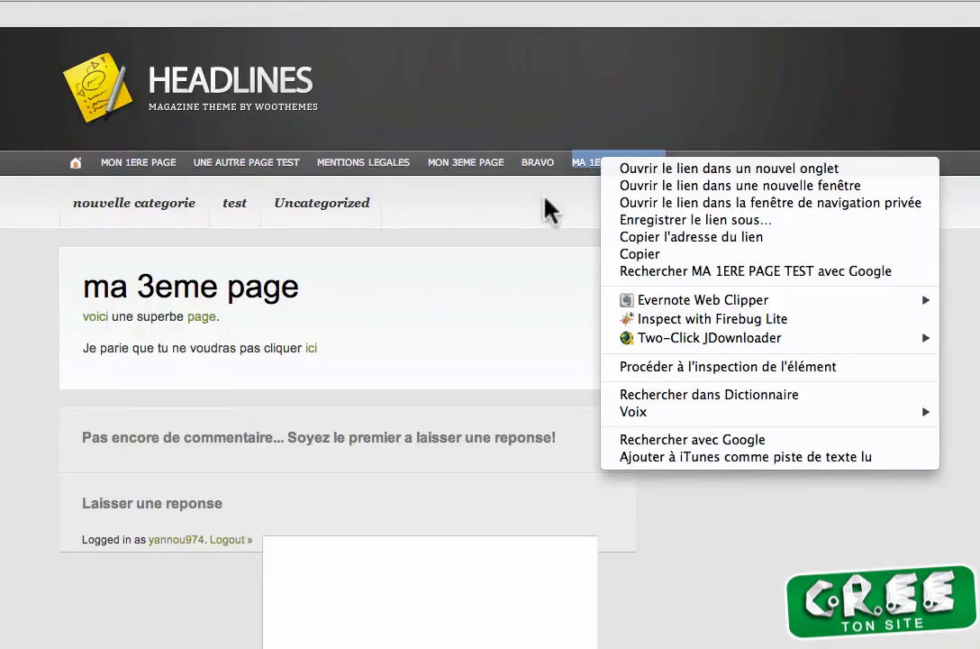
pyautogui.click(621, 253)
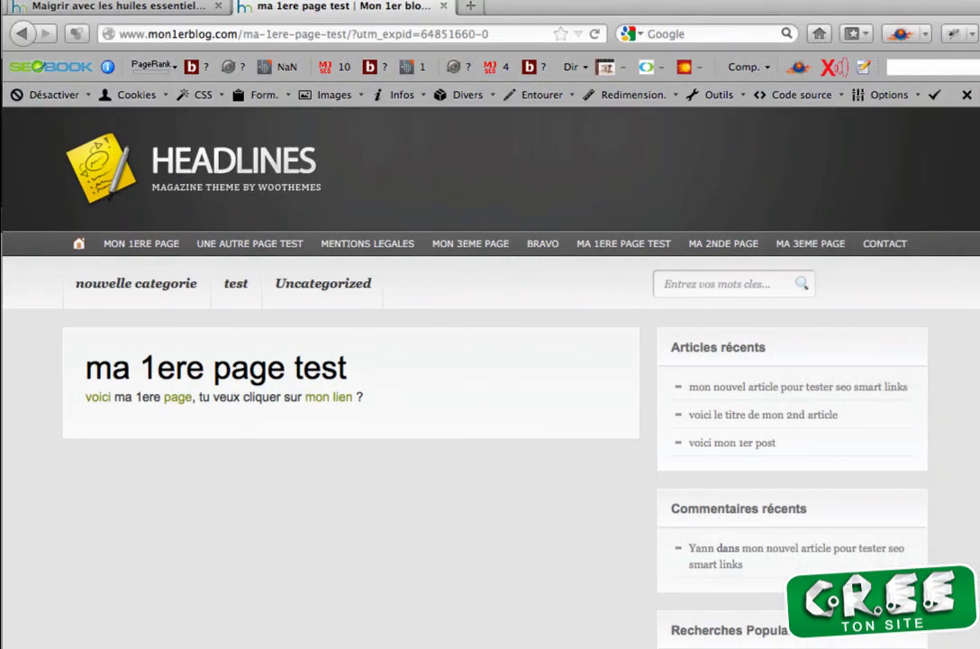
pyautogui.moveTo(745, 7); pyautogui.dragTo(734, 460)
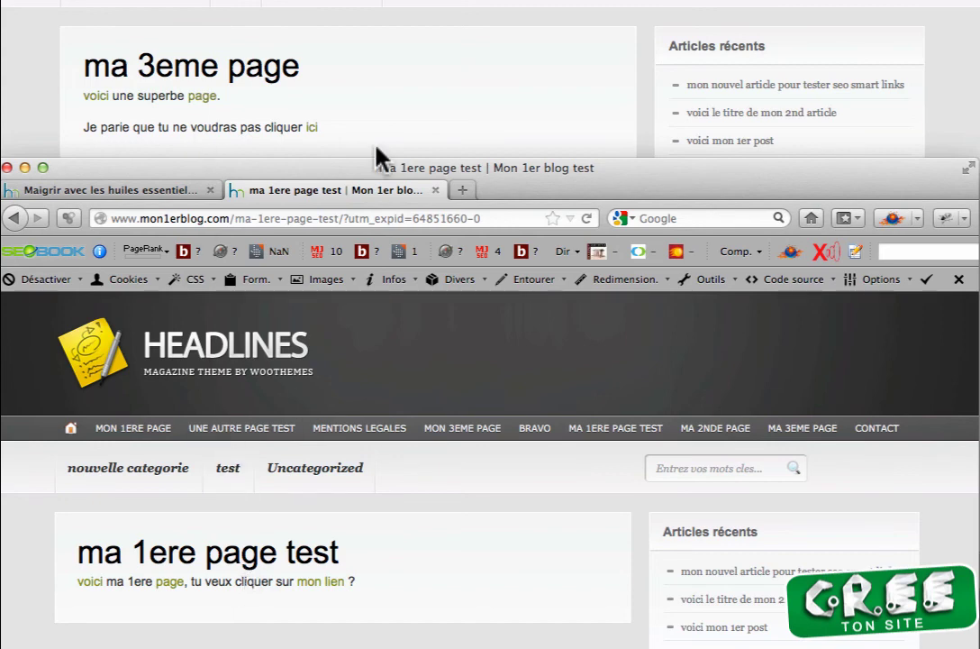
# Return to the window showing "ma 3eme page" and follow its "ici" link to the bravo destination page
pyautogui.click(482, 37)
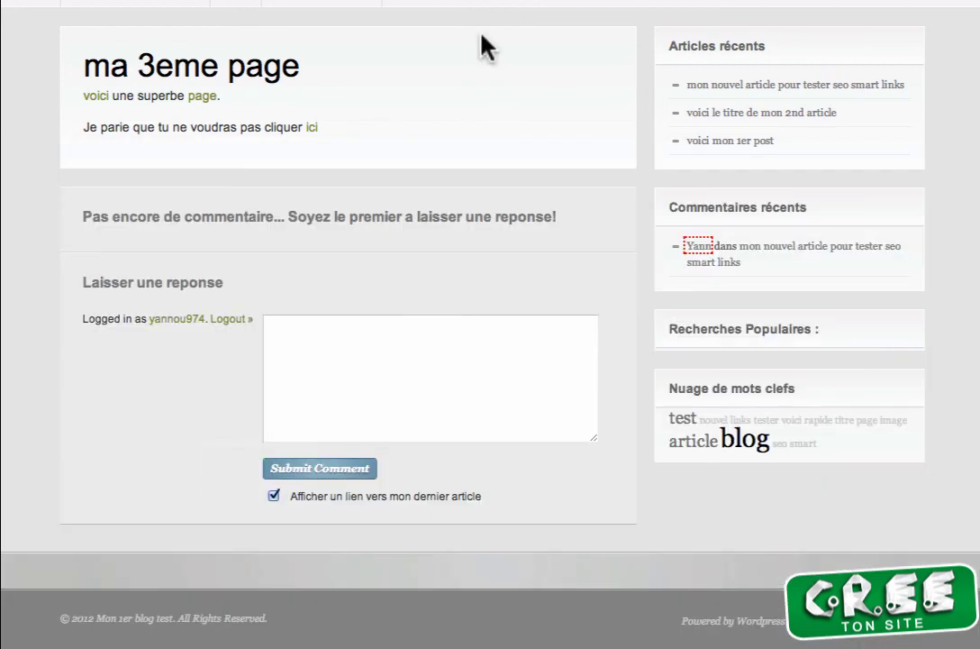
pyautogui.scroll(3, 162, 153)
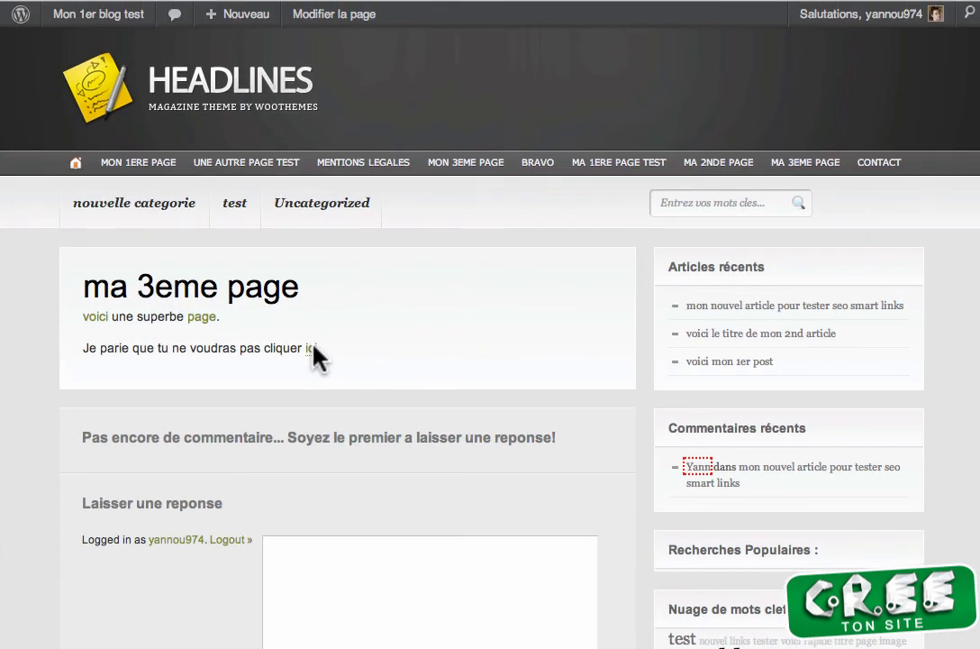
pyautogui.click(311, 348)
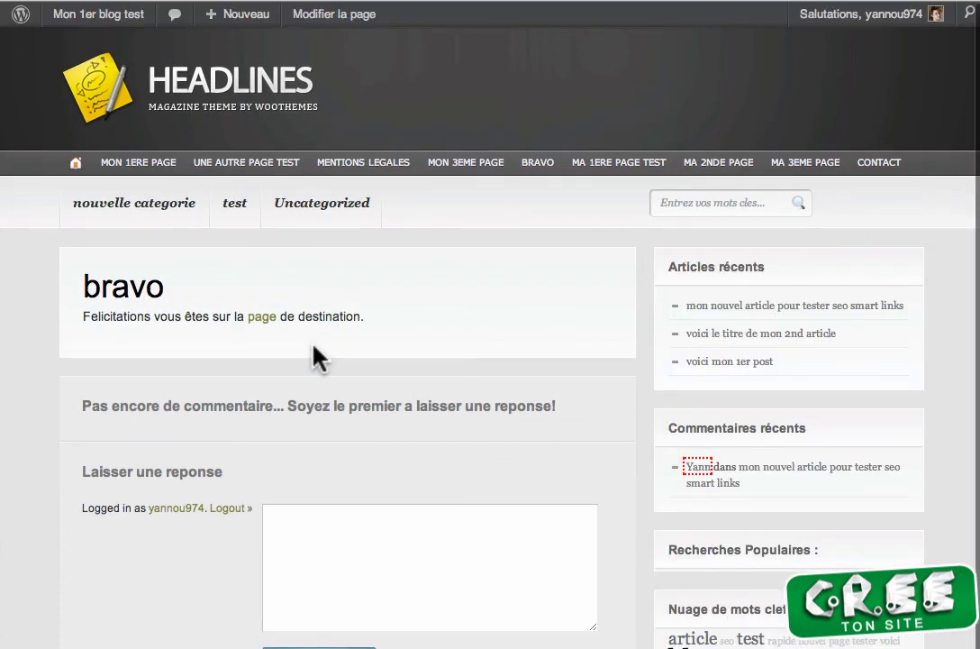